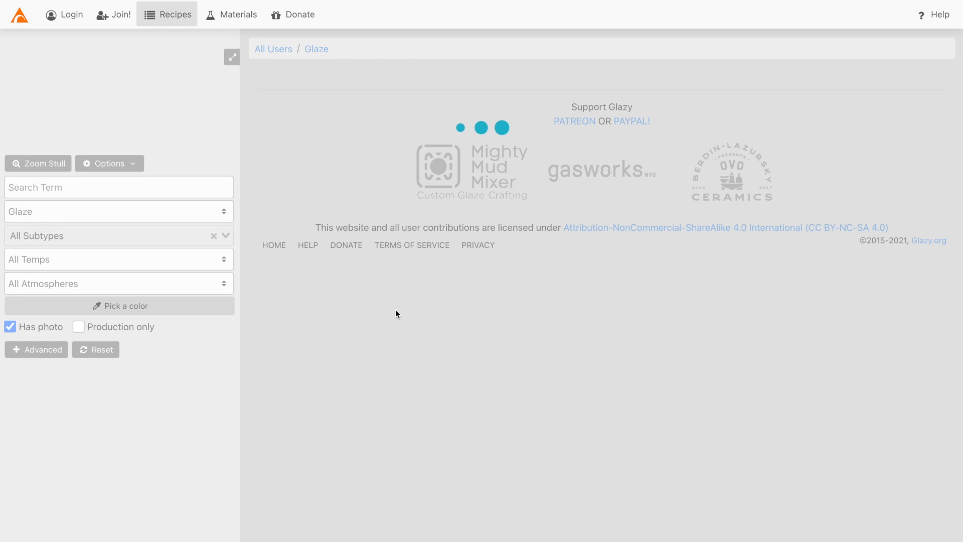
Open the SS Matte White recipe from the Recipes grid and look over its details.
scroll(396, 313, "down", 8)
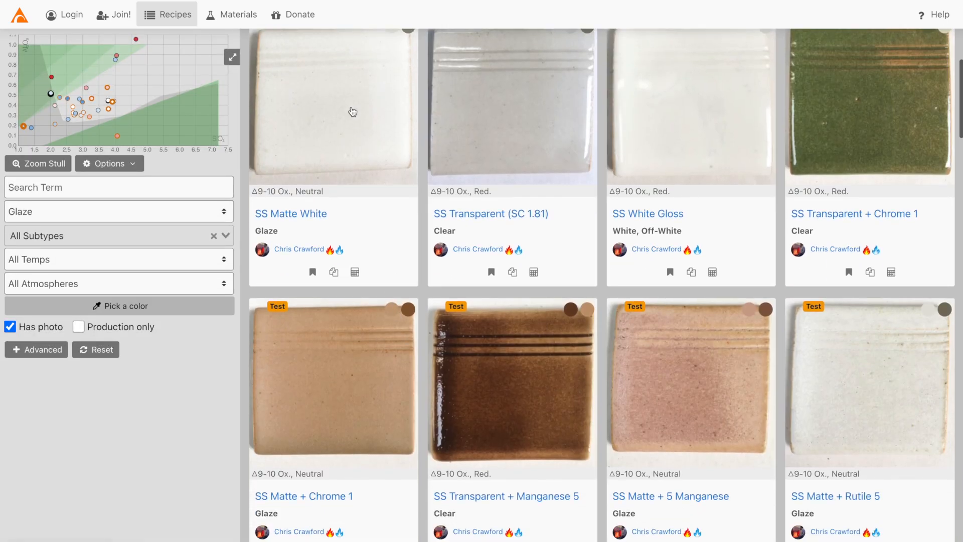
left_click(350, 110)
scroll(346, 203, "down", 9)
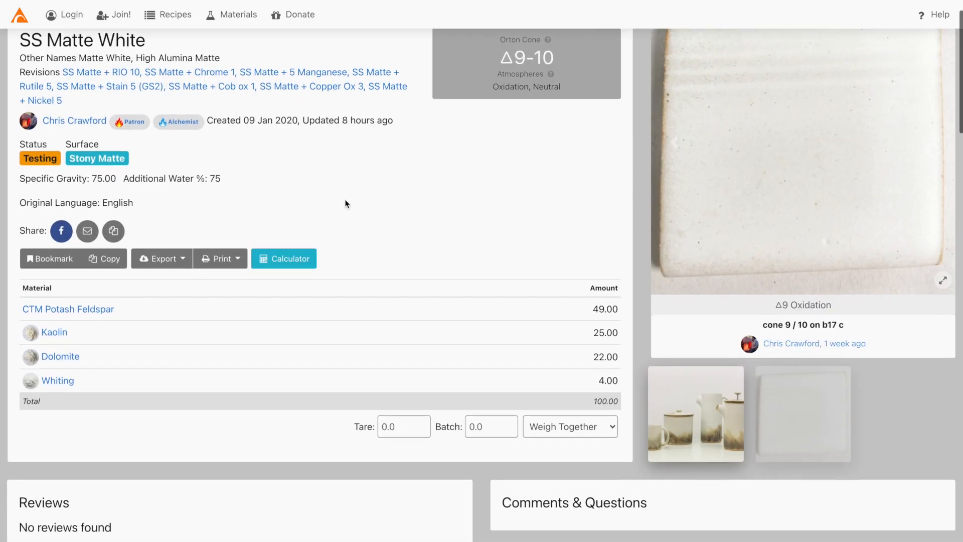
scroll(237, 15, "up", 9)
Browse the Materials catalogue, including Potash Feldspar and Gerstley borate.
left_click(236, 15)
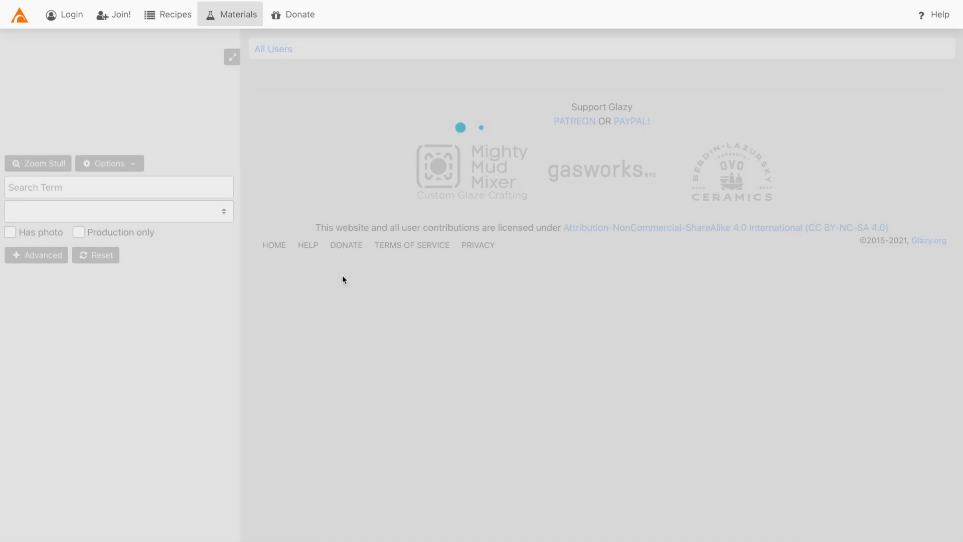
scroll(424, 341, "down", 8)
scroll(424, 341, "down", 1)
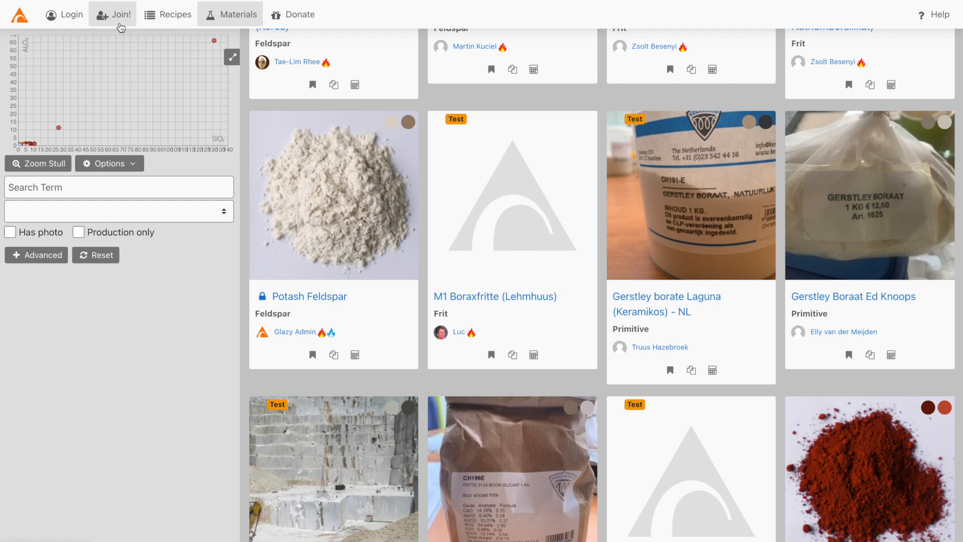
Start signing up and enter the account holder's name and e-mail address.
left_click(120, 24)
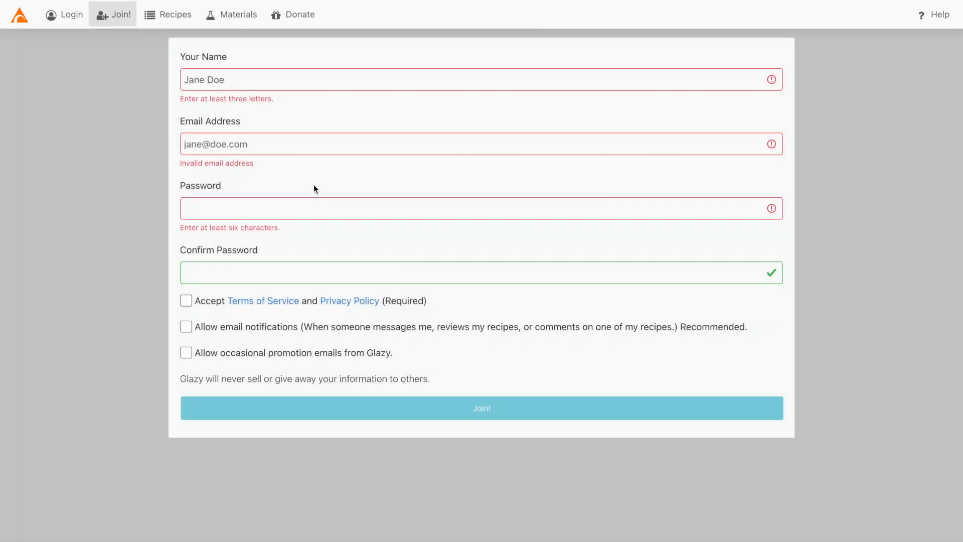
left_click(289, 83)
type("Derek ")
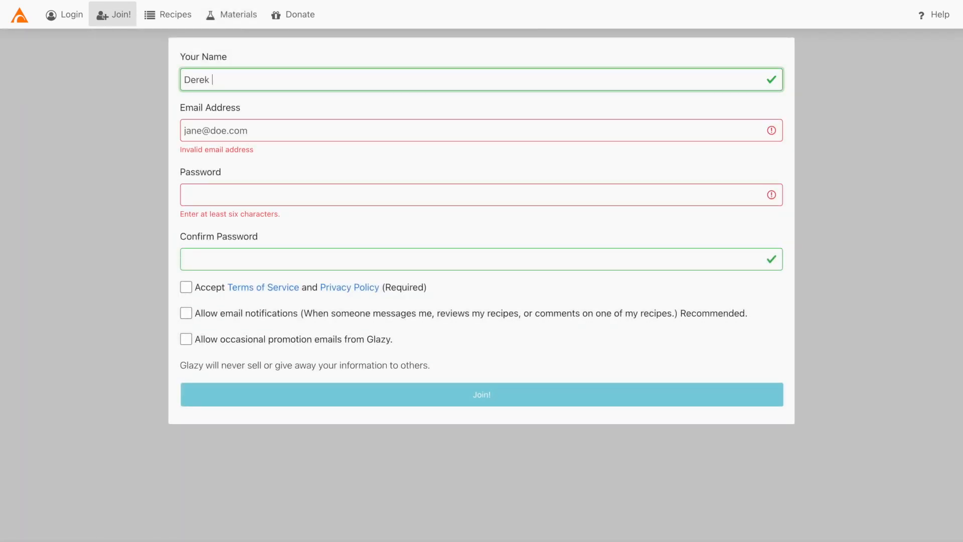
type("Test")
left_click(282, 132)
key("ctrl+v")
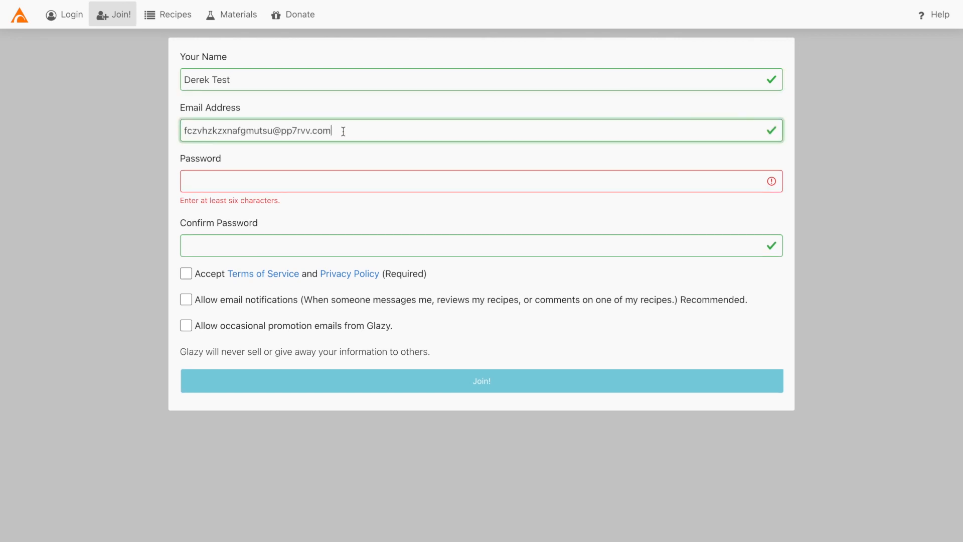
Enter and confirm the account password, accept the terms and allow e-mail notifications.
left_click(297, 176)
key("ctrl+v")
key("Tab")
type("••••••••")
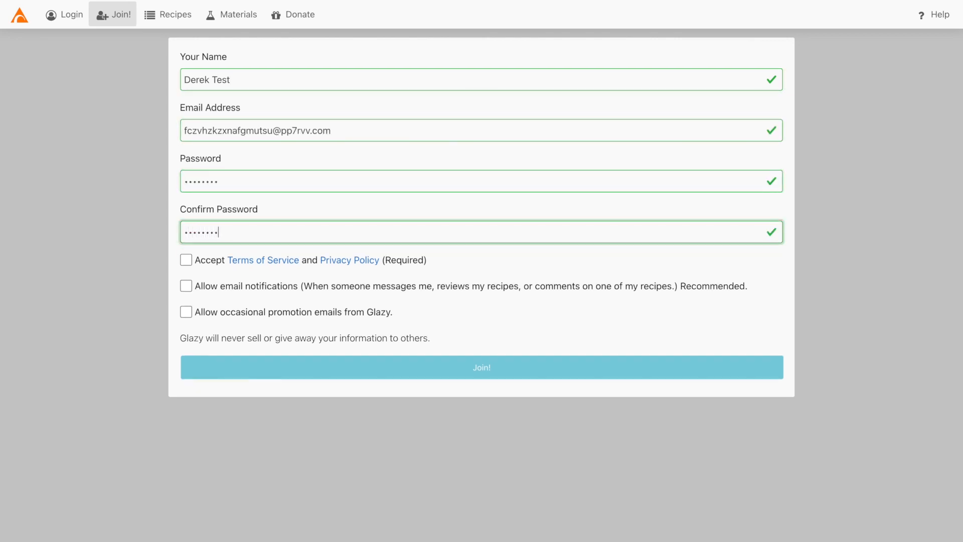
left_click(186, 261)
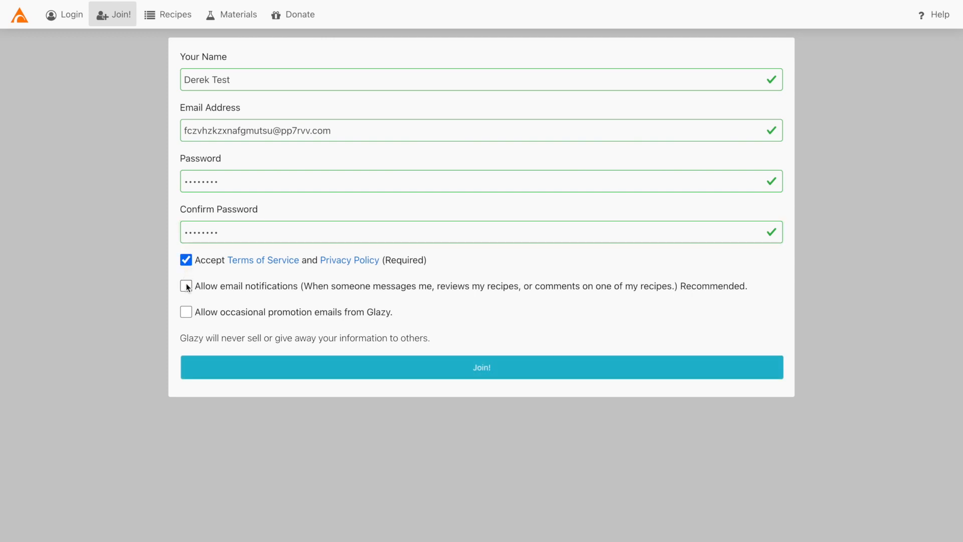
left_click(186, 287)
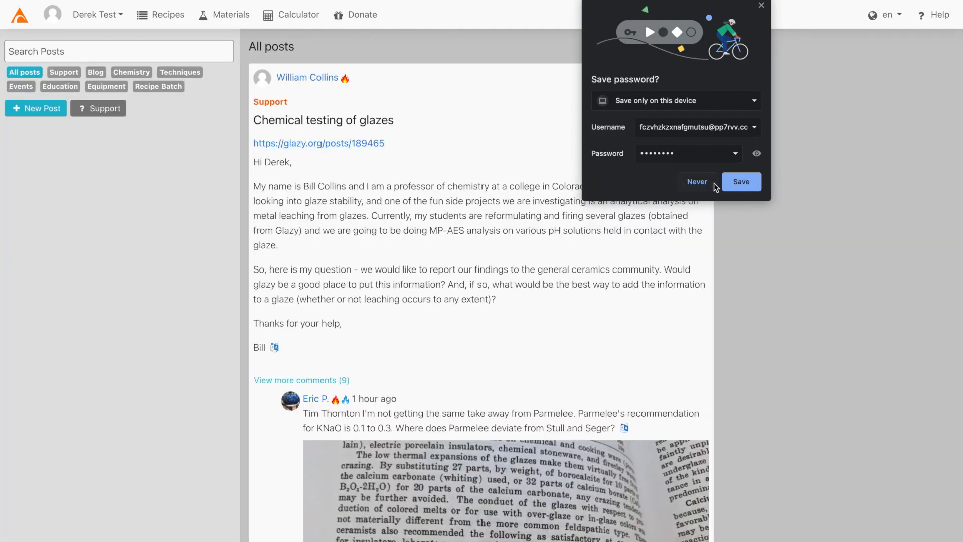
Save the new login in Chrome and go to the account's My Home page.
left_click(740, 182)
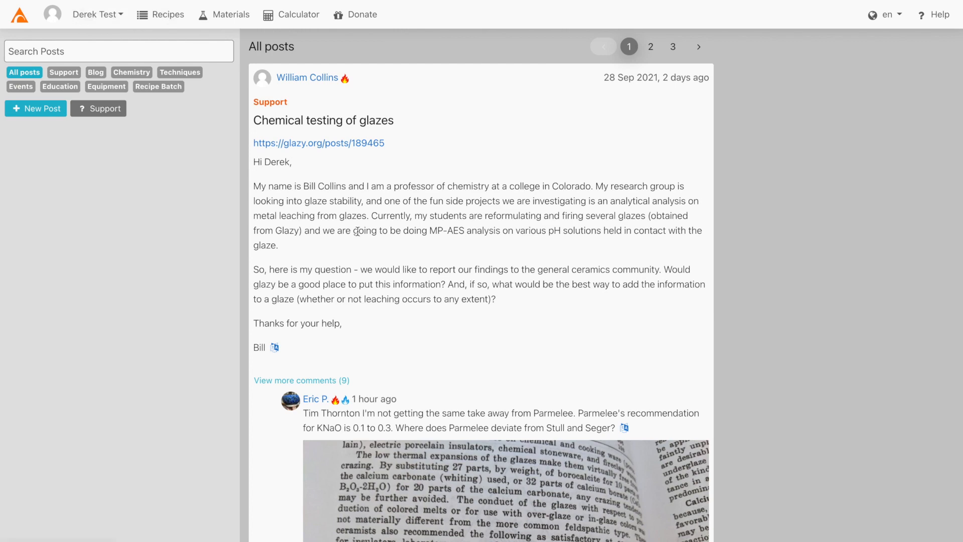
scroll(356, 253, "down", 4)
scroll(404, 198, "up", 5)
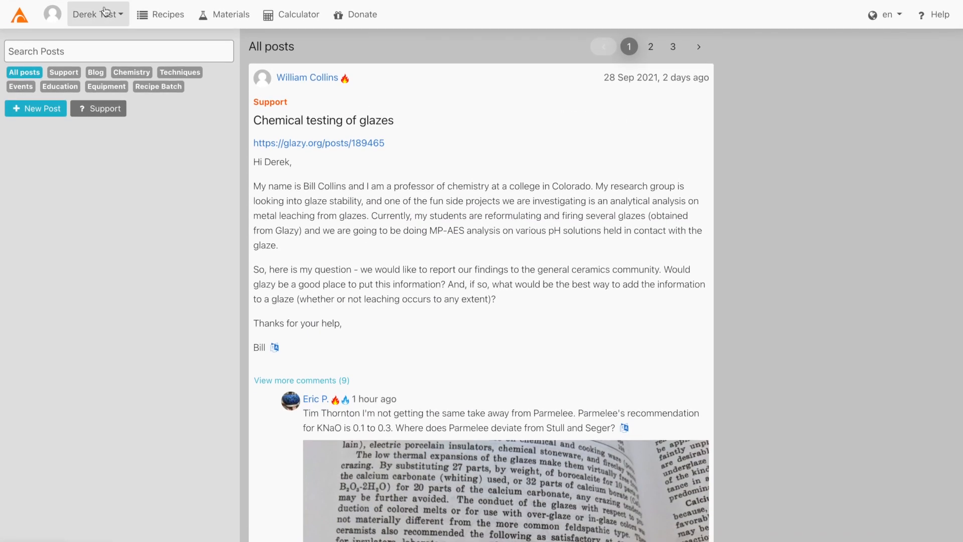
left_click(105, 19)
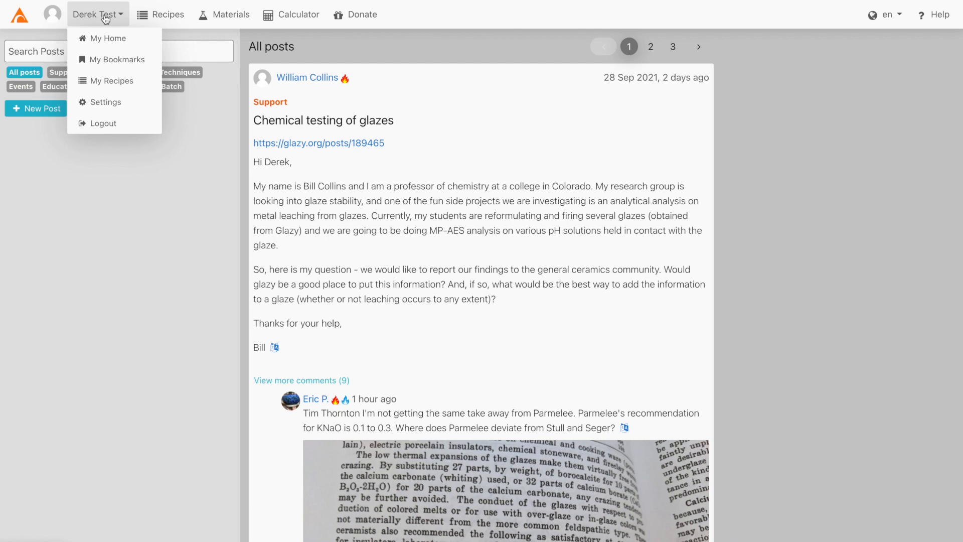
left_click(104, 39)
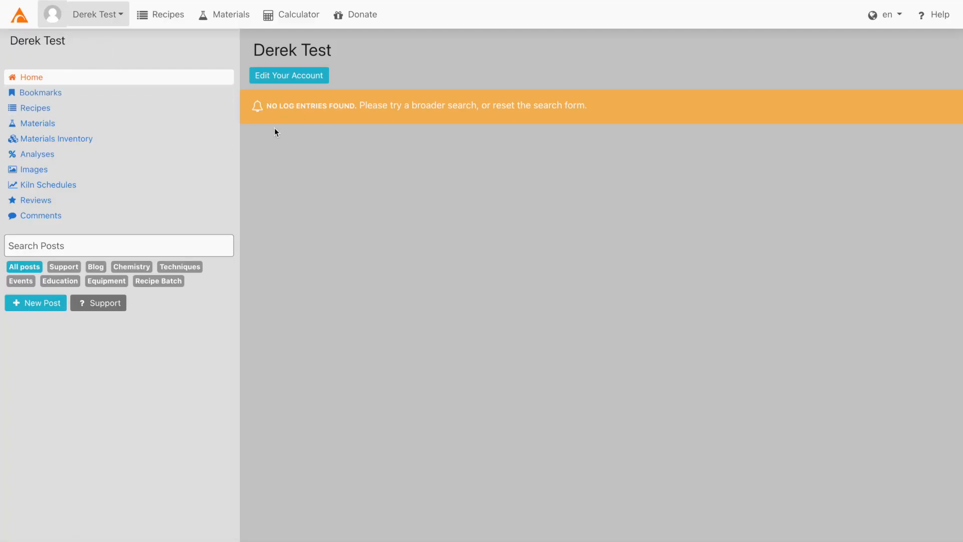
Check the account's Images, Bookmarks and empty Recipes pages, then open the Calculator.
left_click(104, 22)
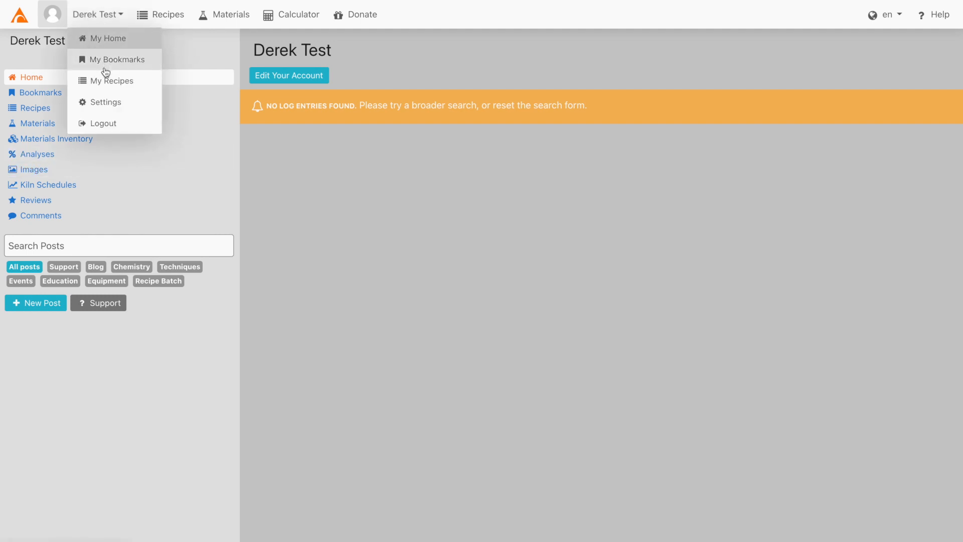
left_click(167, 169)
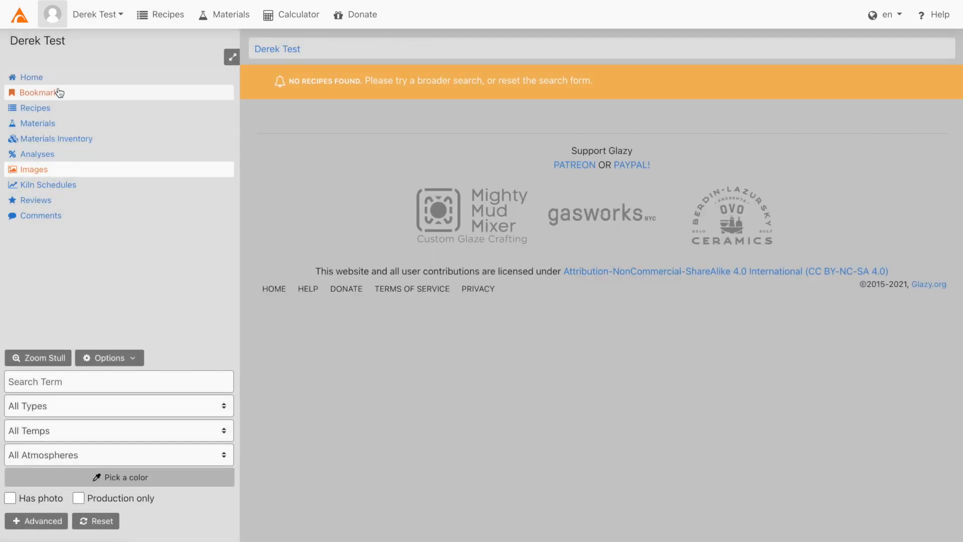
left_click(60, 94)
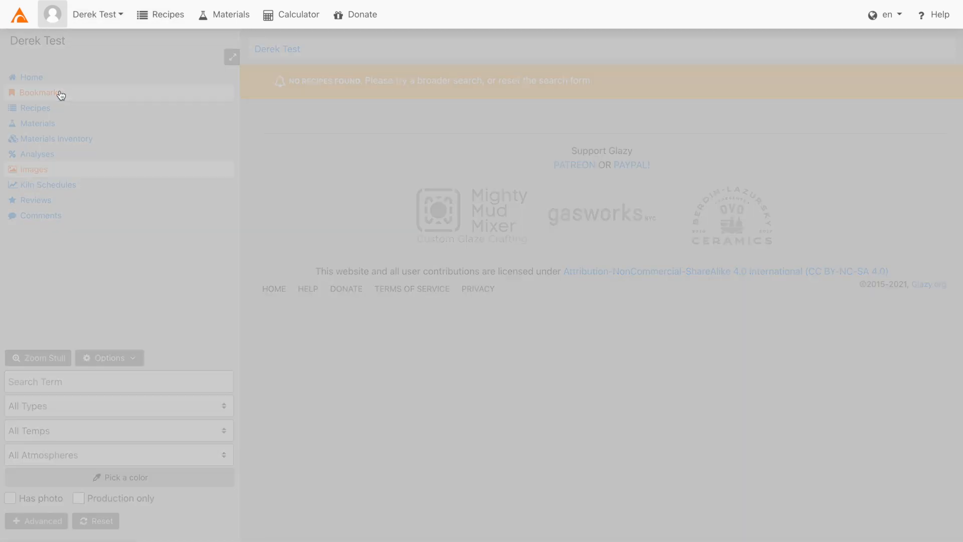
left_click(45, 114)
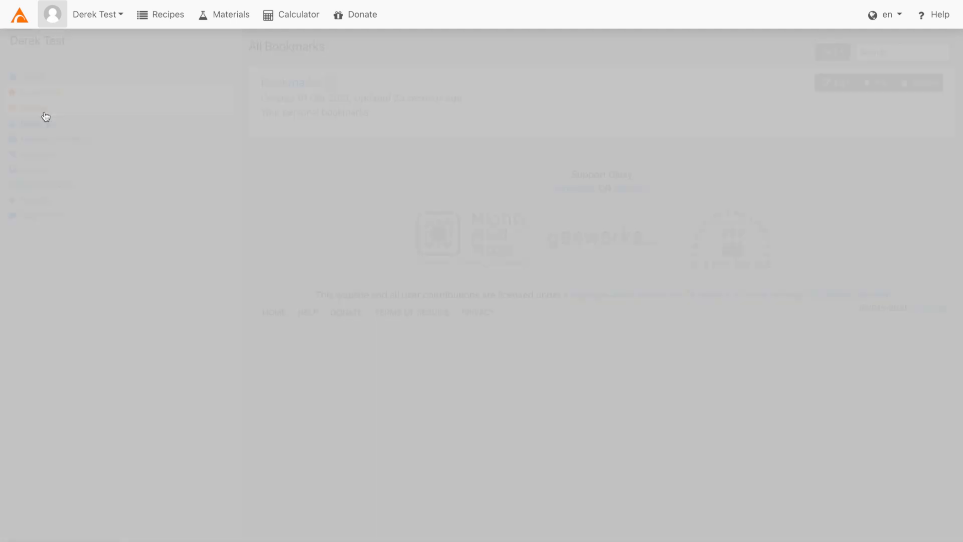
left_click(61, 125)
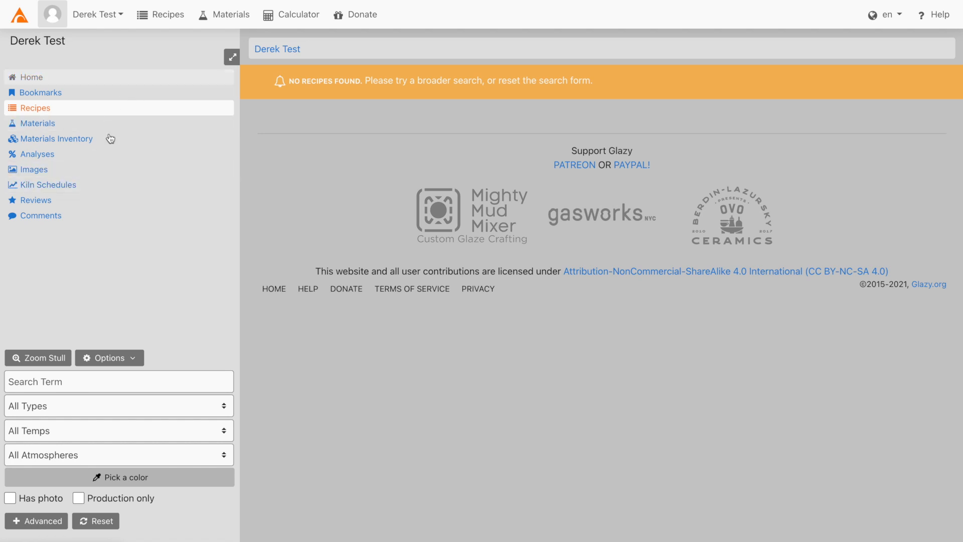
left_click(297, 25)
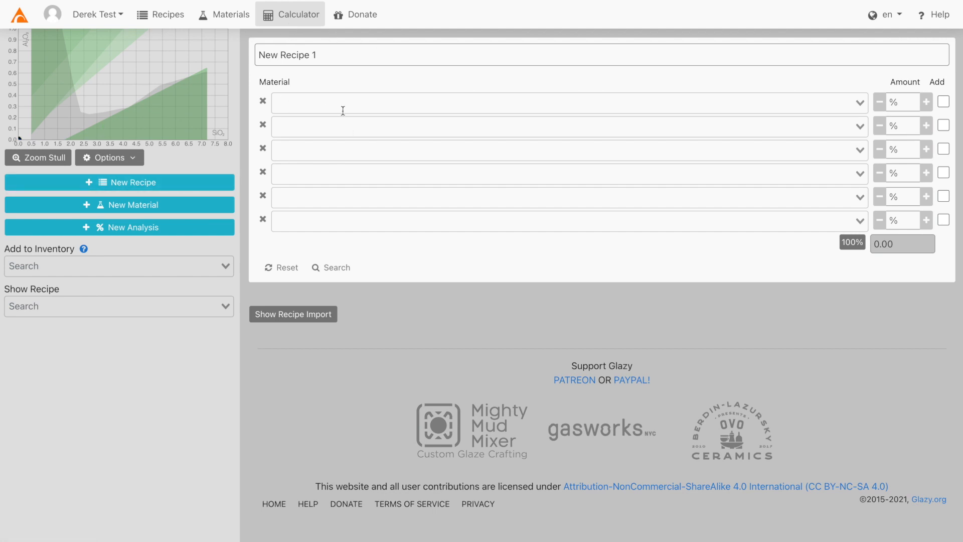
Add blank material oxide analyses in the calculator.
left_click(164, 211)
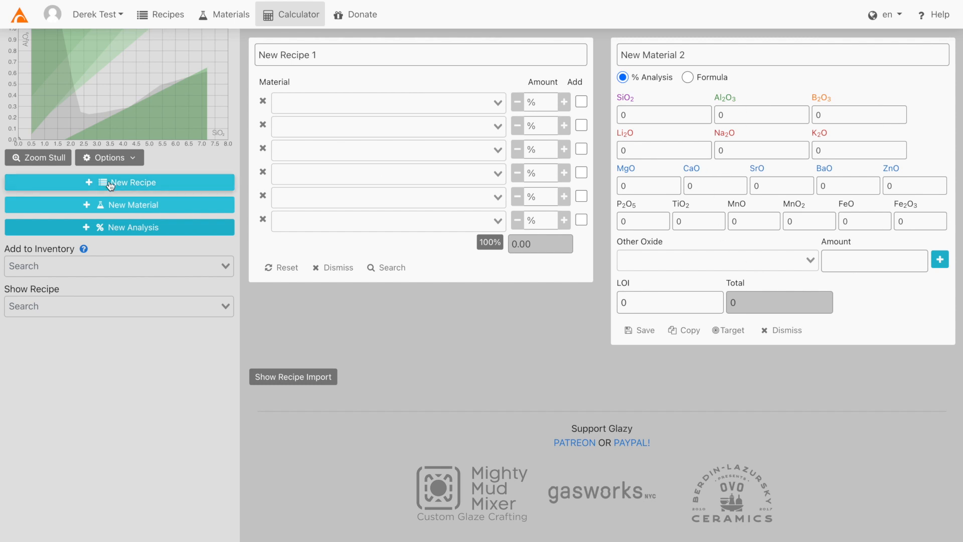
left_click(117, 234)
scroll(426, 269, "down", 4)
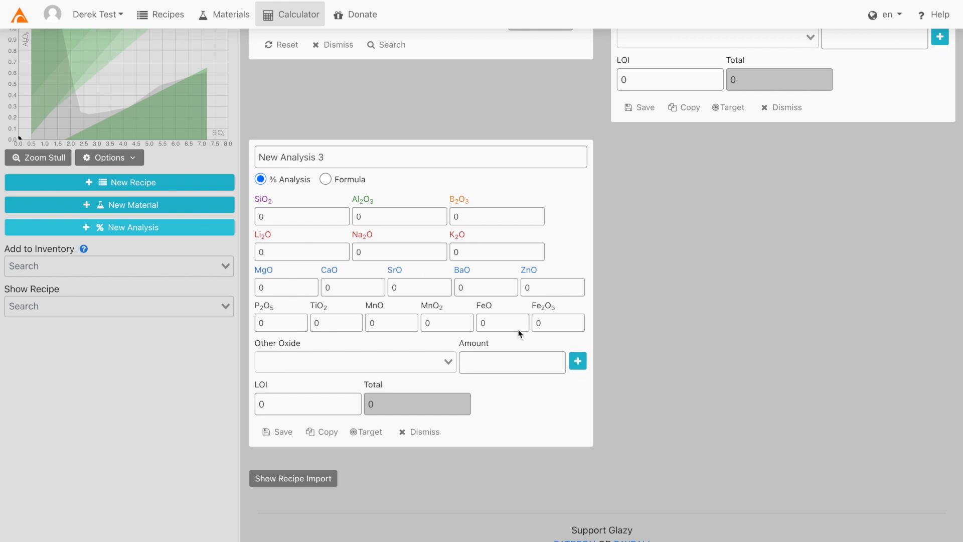
scroll(459, 348, "up", 4)
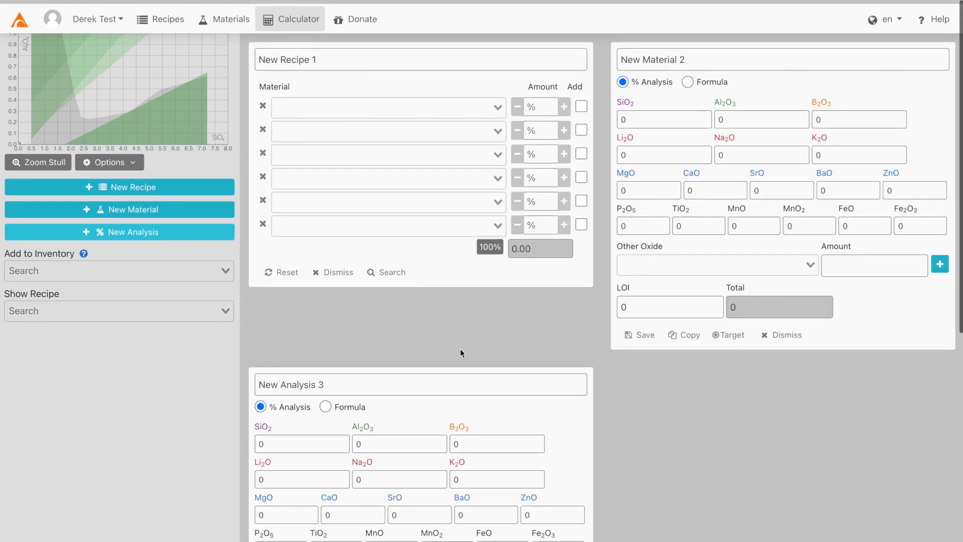
Rename the new recipe to 'Test Recipe'.
left_click(331, 55)
key("ctrl+a")
type("Test Recipe")
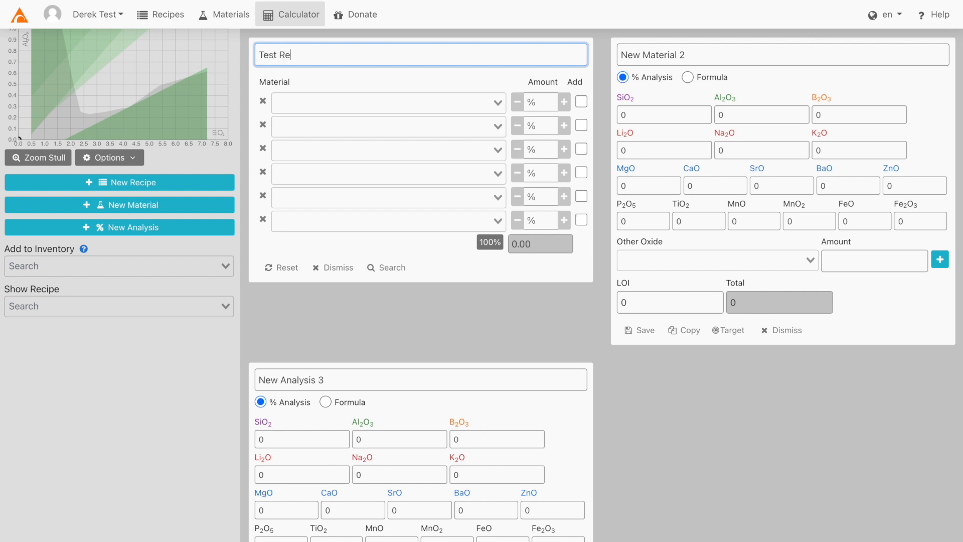
key("Tab")
Add Custer Feldspar at 40 and Silica at 30 as the first two materials.
type("cust")
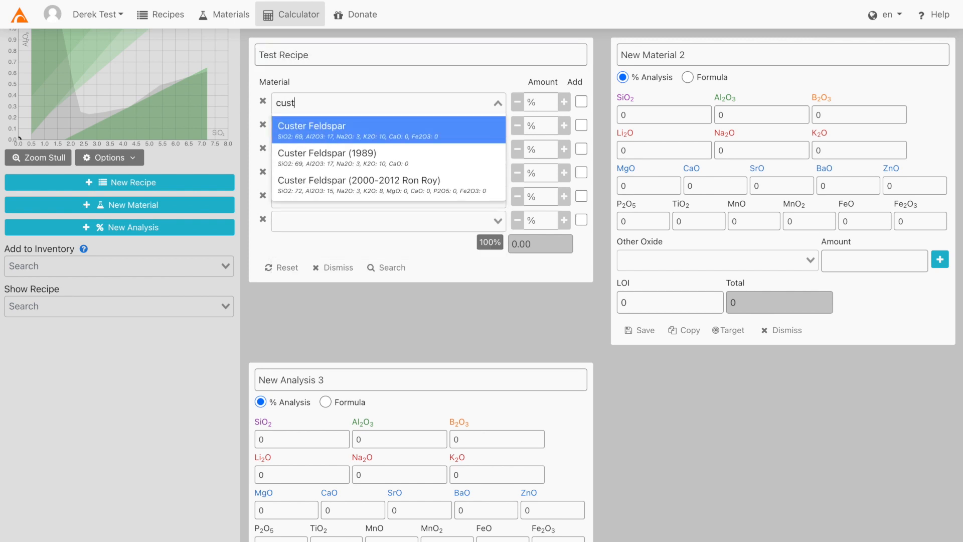
key("Tab")
type("40")
key("Tab")
type("sil")
key("Tab")
type("30")
key("Tab")
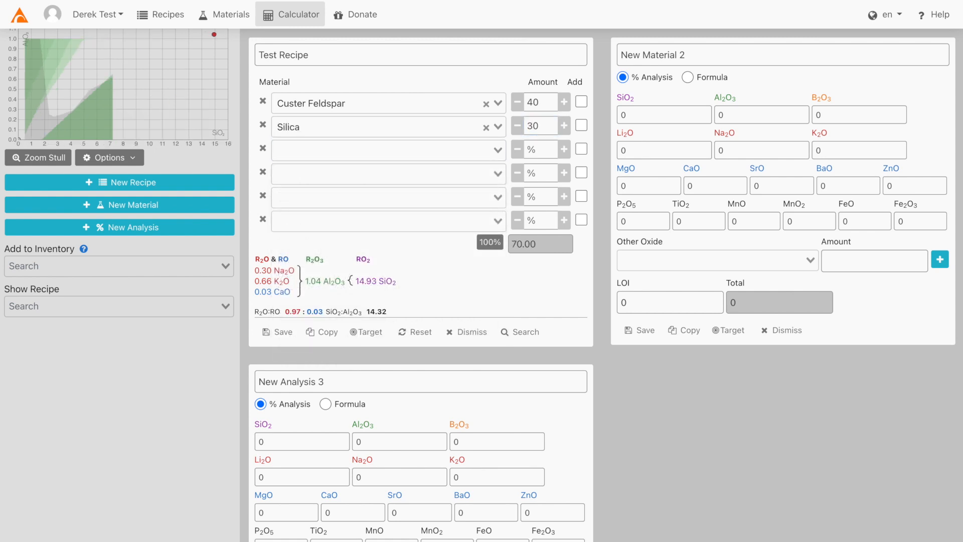
Add Whiting at 20 and Kaolin at 10 to bring the total to 100.
type("whit")
key("Tab")
type("20")
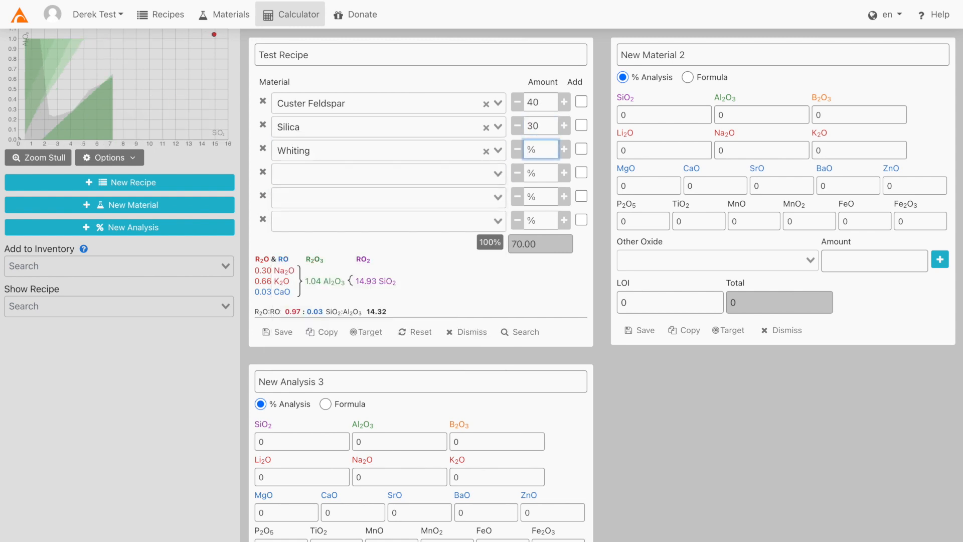
key("Tab")
type("kaolin")
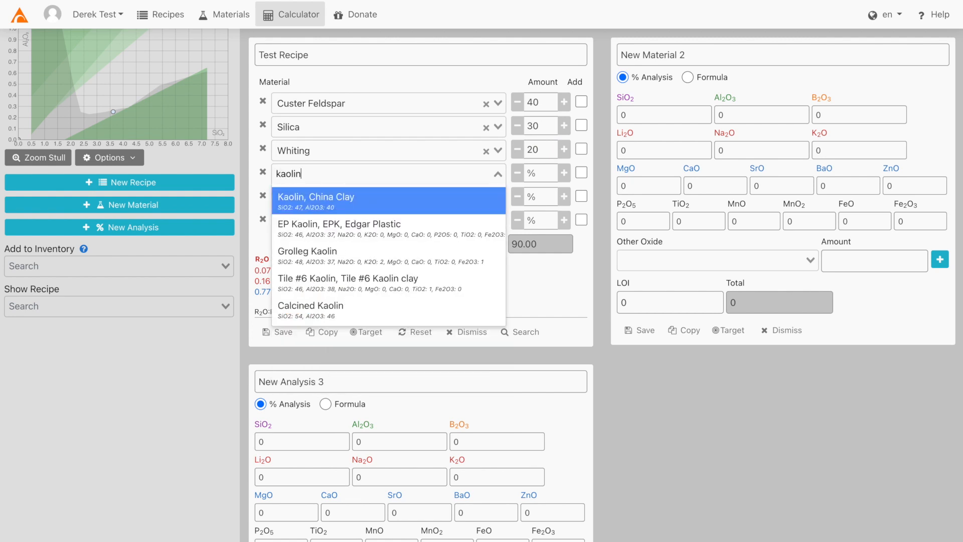
key("Tab")
type("10")
key("Tab")
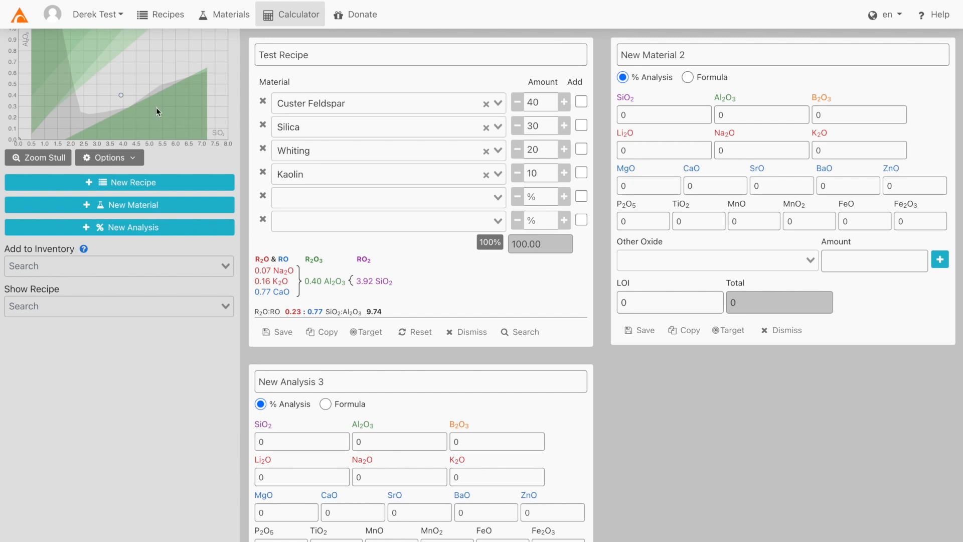
Keep SiO2 on the chart's horizontal axis and switch the analysis to Extended UMF.
left_click(132, 158)
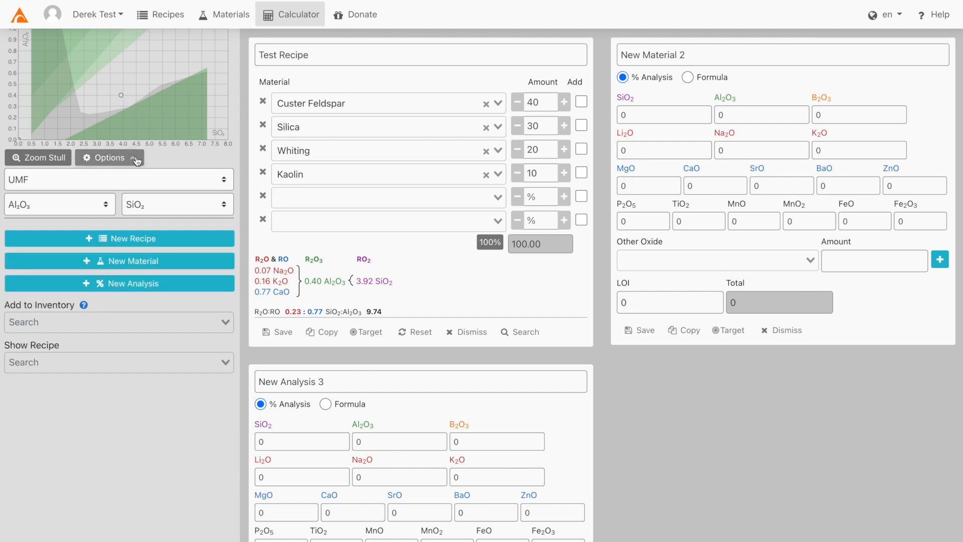
left_click(134, 211)
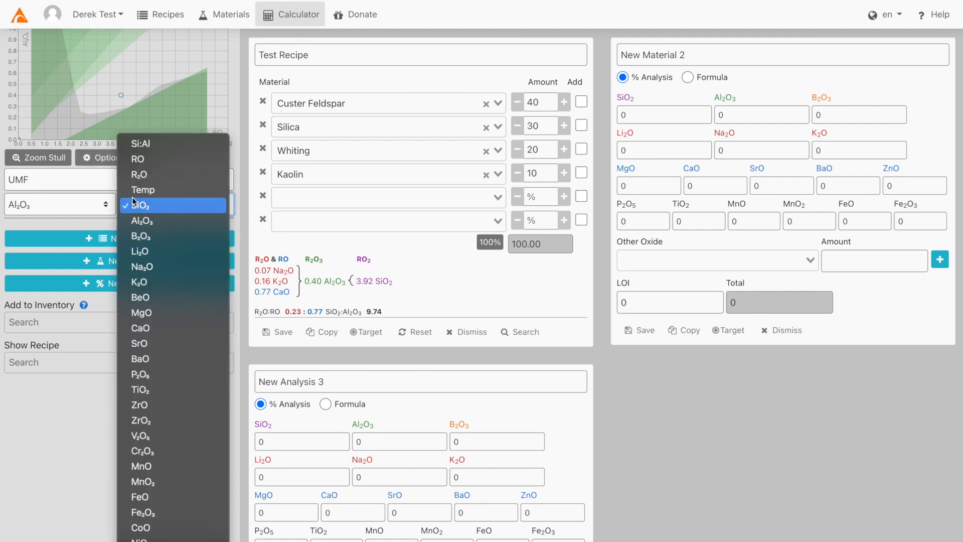
left_click(115, 224)
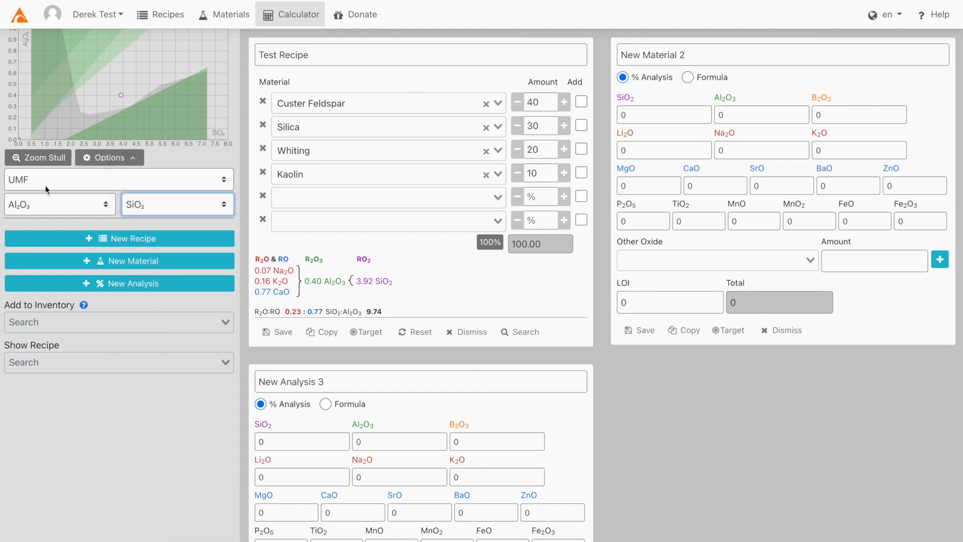
left_click(72, 181)
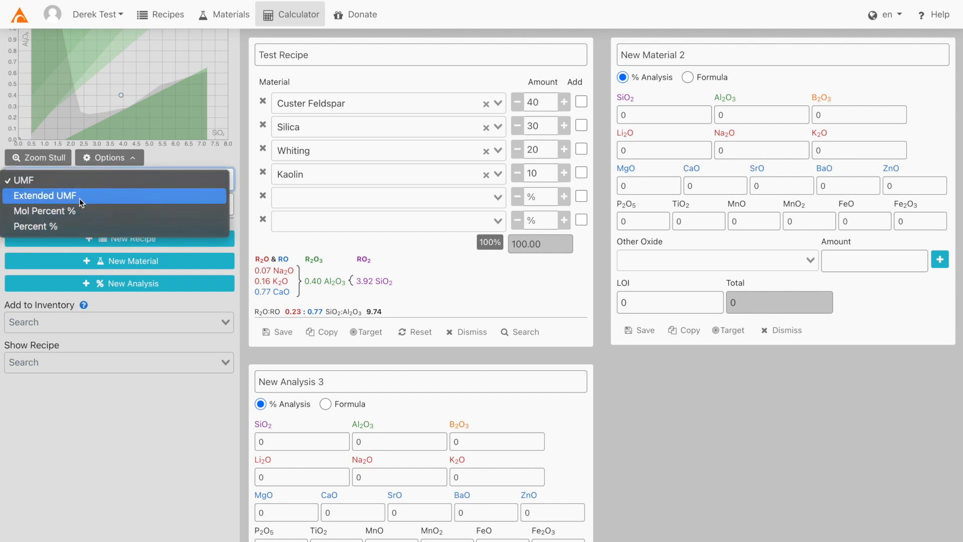
left_click(80, 195)
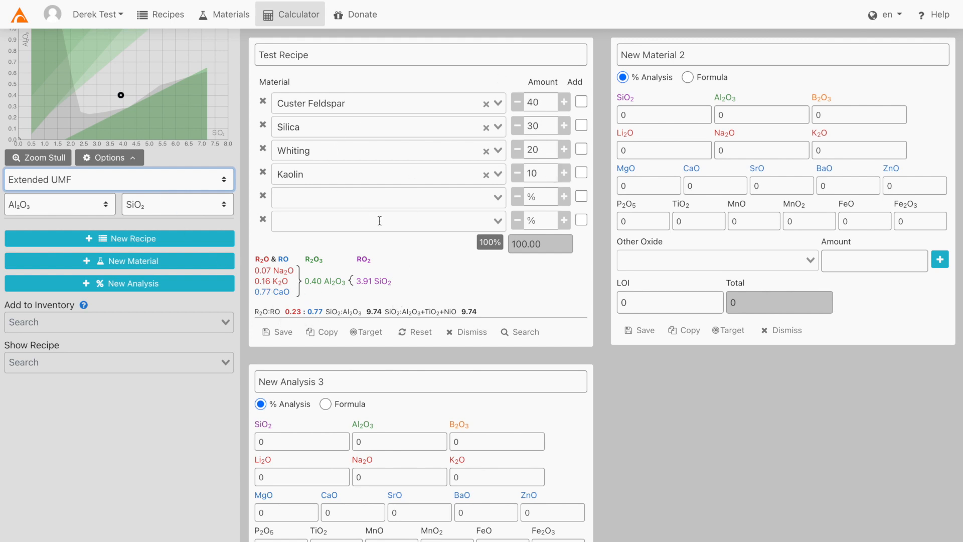
left_click(351, 53)
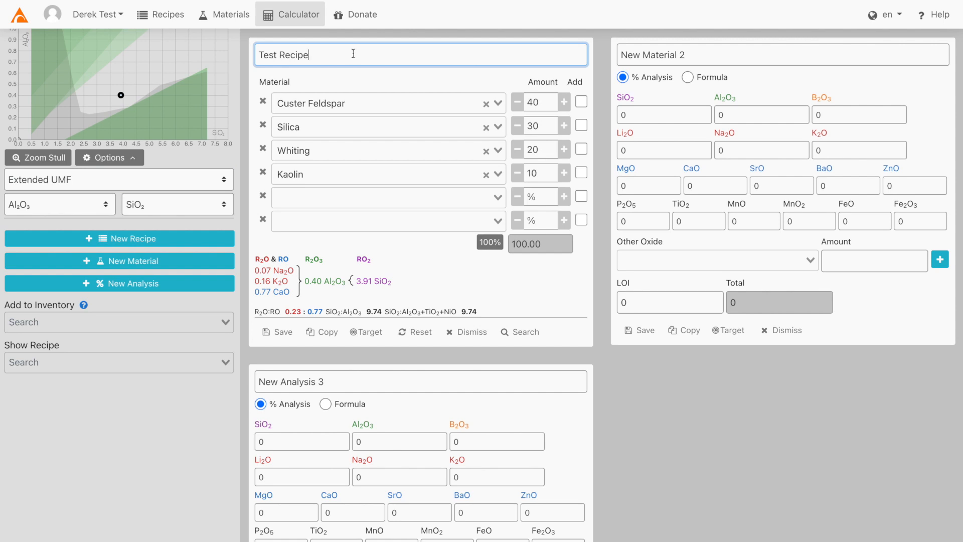
Append 'with Iron' to the name, add Red Iron Oxide 2 as an addition, and save.
type("with Iron")
left_click(331, 193)
type("red i")
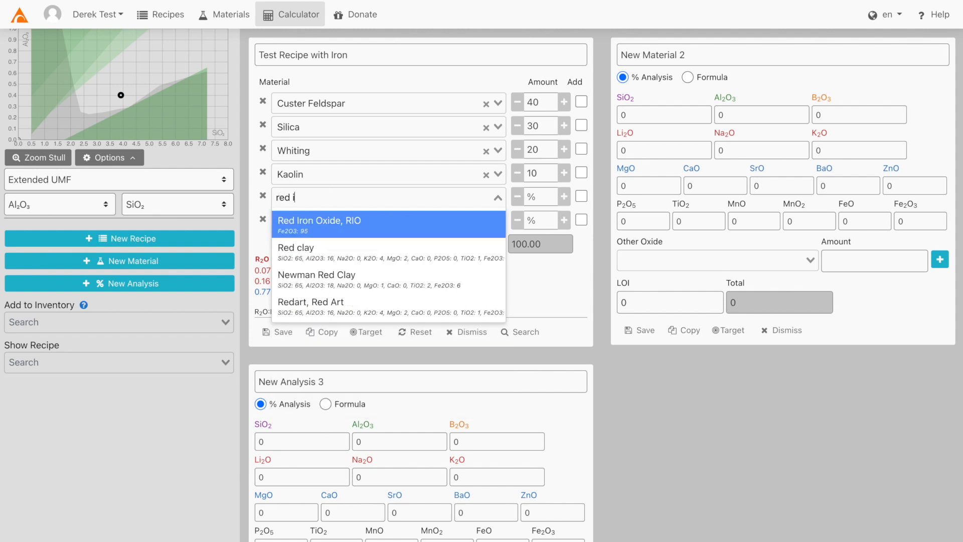
key("Tab")
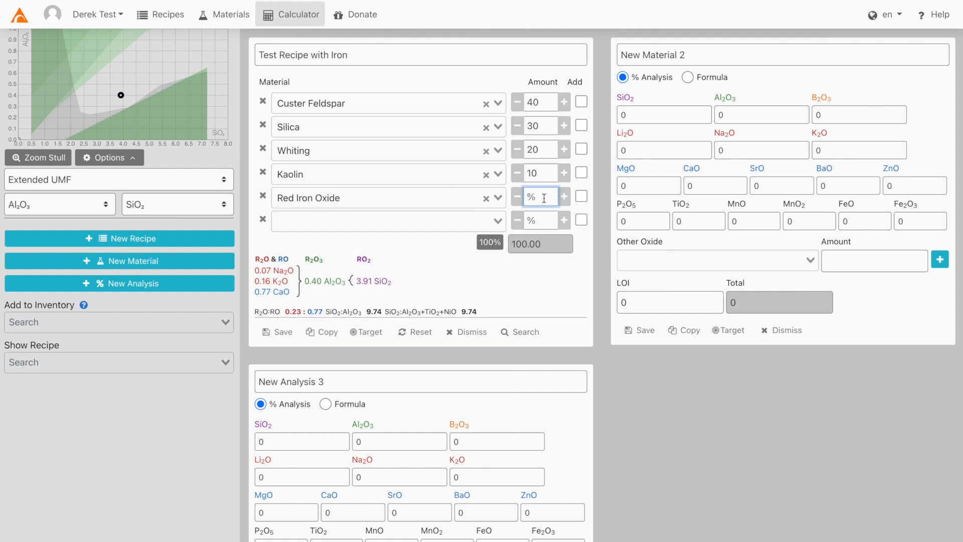
type("2")
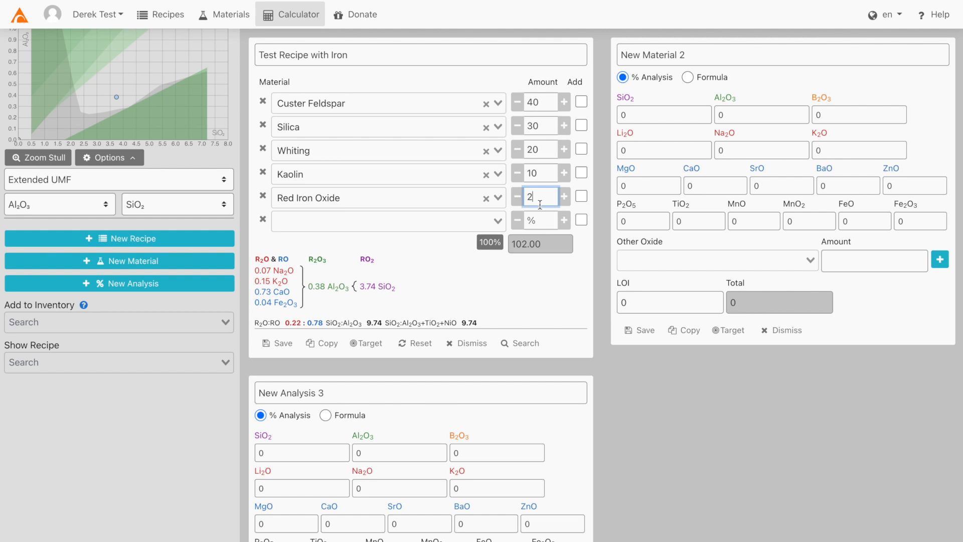
left_click(581, 197)
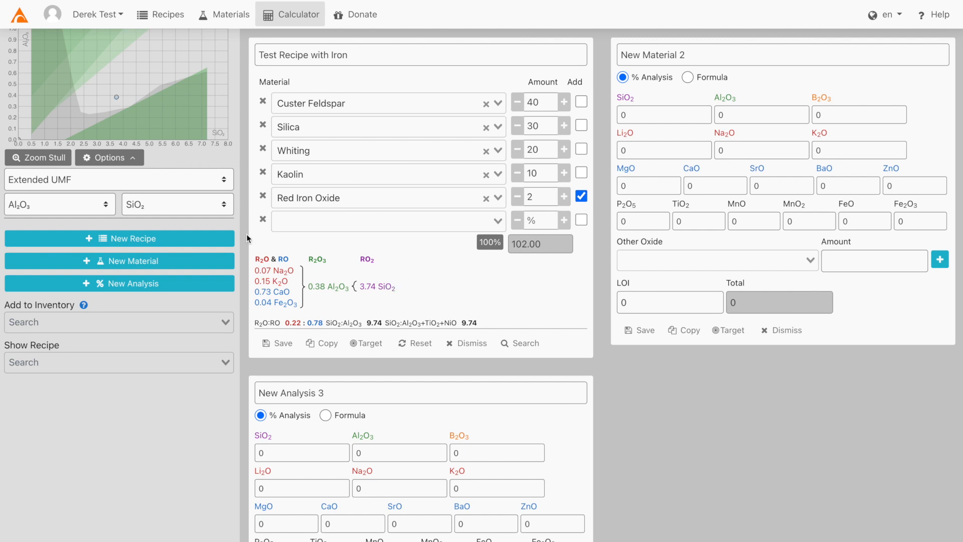
left_click(281, 344)
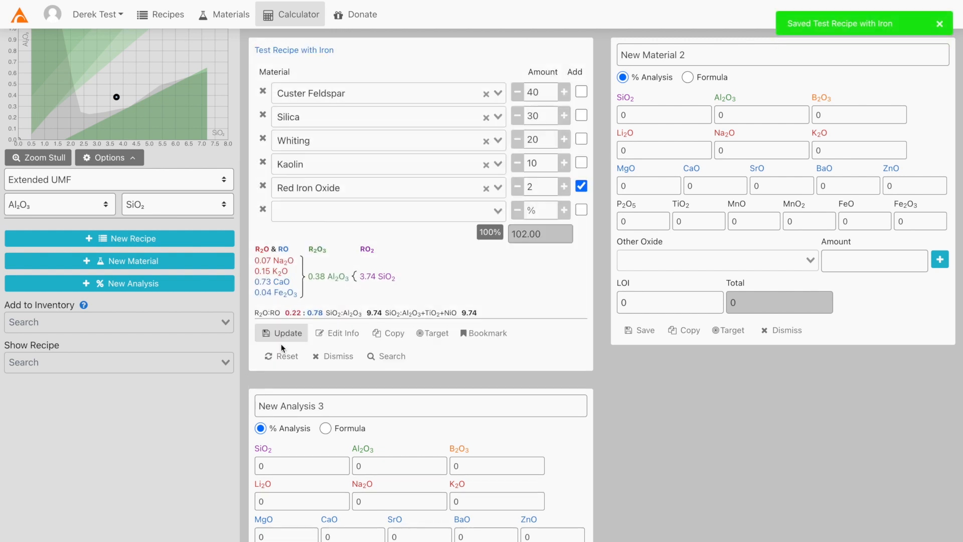
Open the saved recipe's page and start editing its info.
left_click(303, 58)
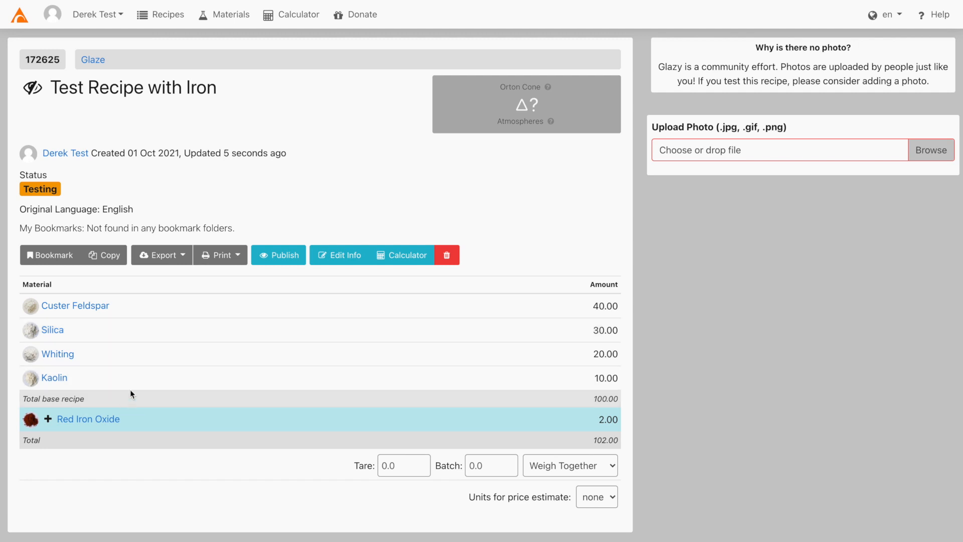
left_click(336, 264)
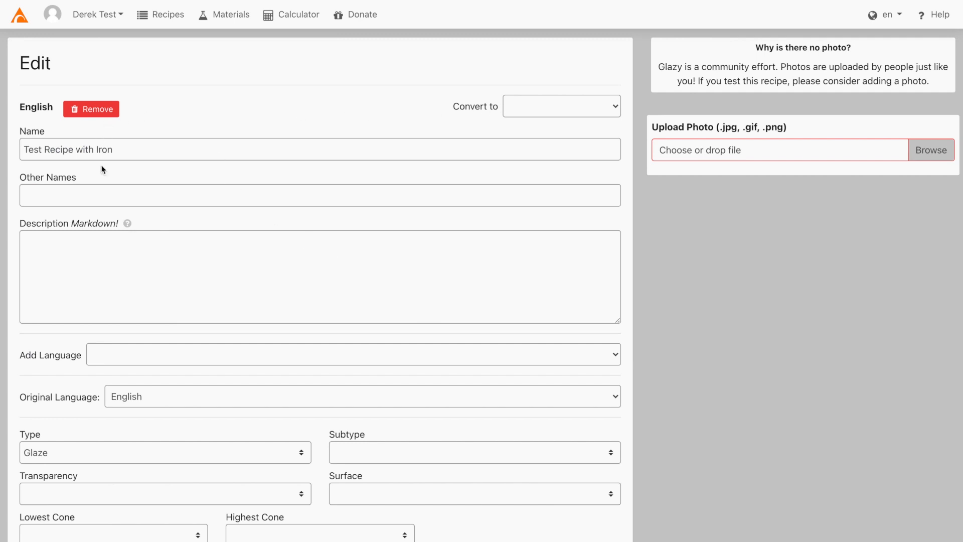
scroll(135, 226, "down", 5)
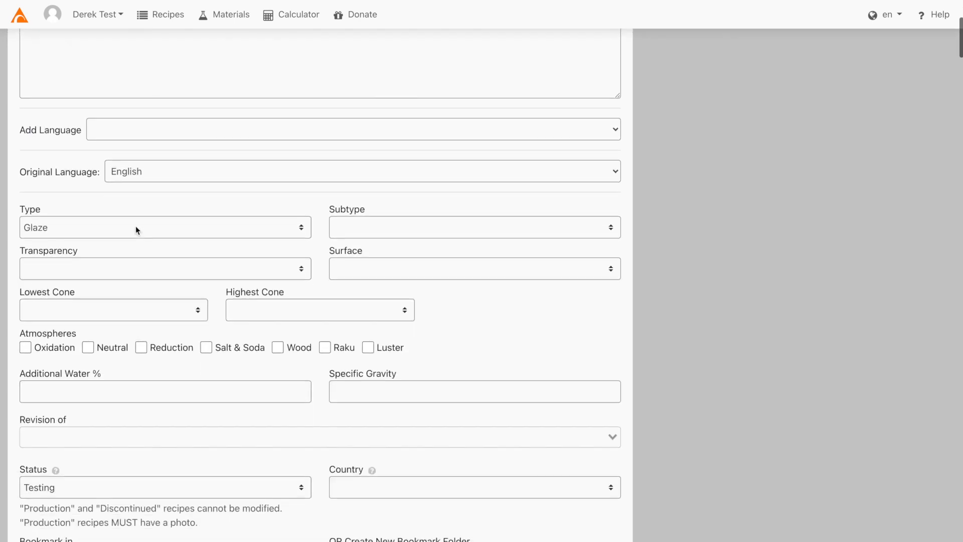
Set the glaze subtype to Iron - Celadon and save the recipe info.
left_click(412, 190)
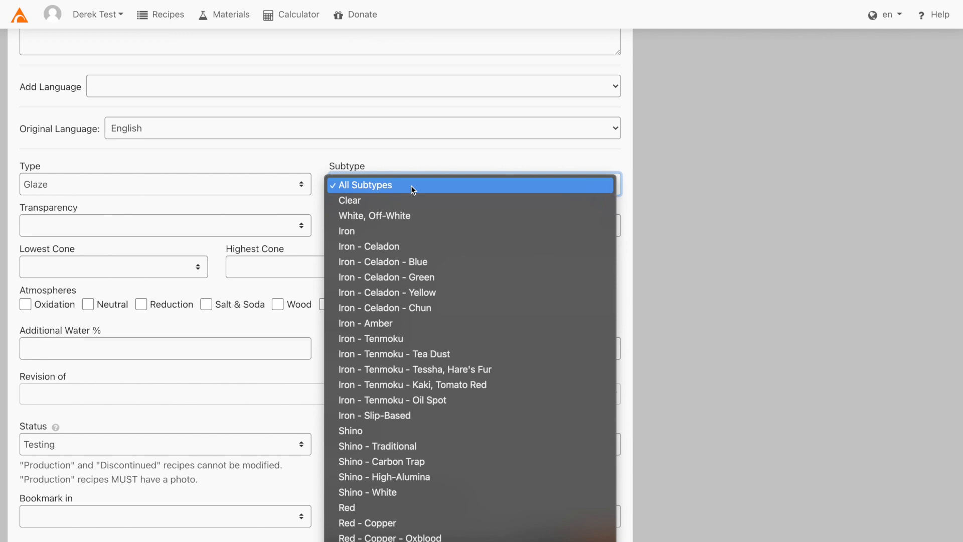
left_click(398, 230)
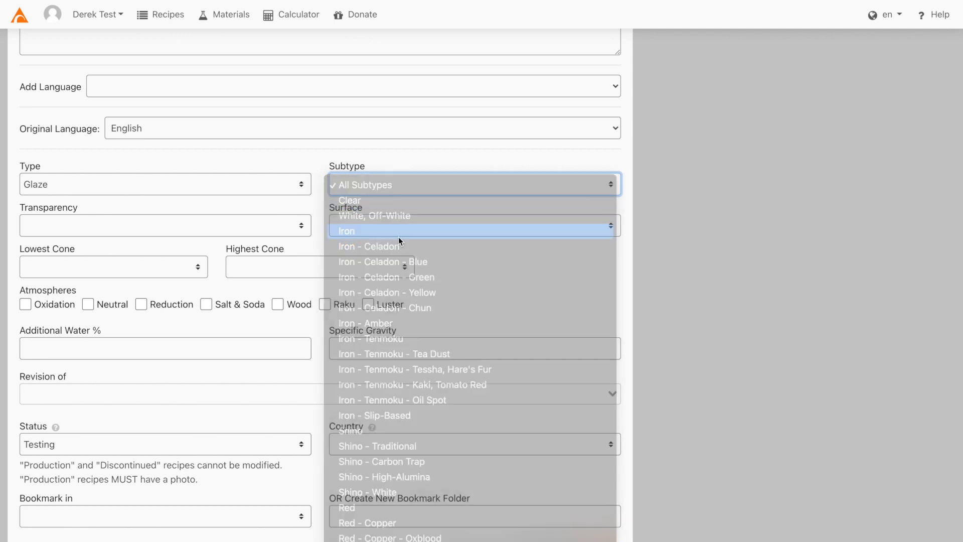
left_click(404, 196)
left_click(405, 215)
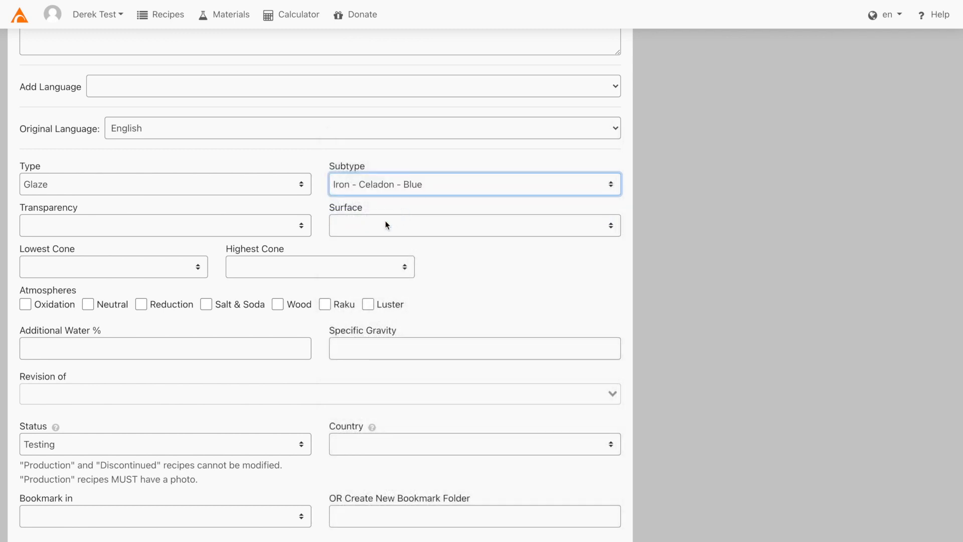
left_click(374, 192)
left_click(372, 174)
scroll(202, 378, "down", 3)
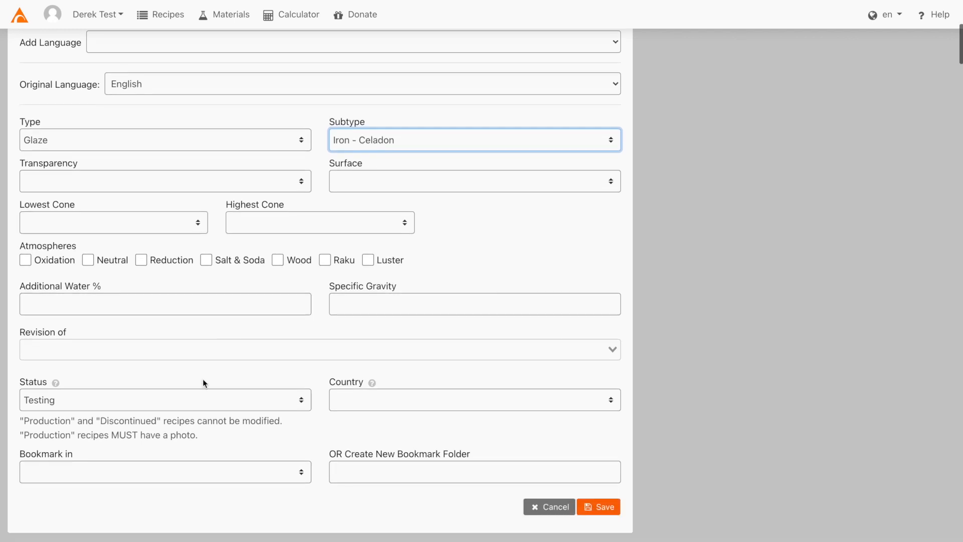
left_click(595, 387)
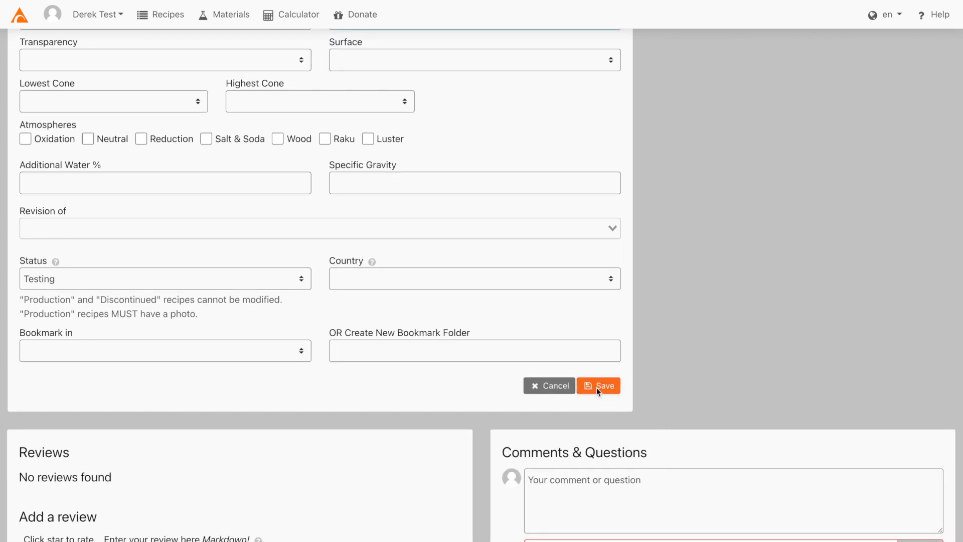
scroll(637, 409, "down", 7)
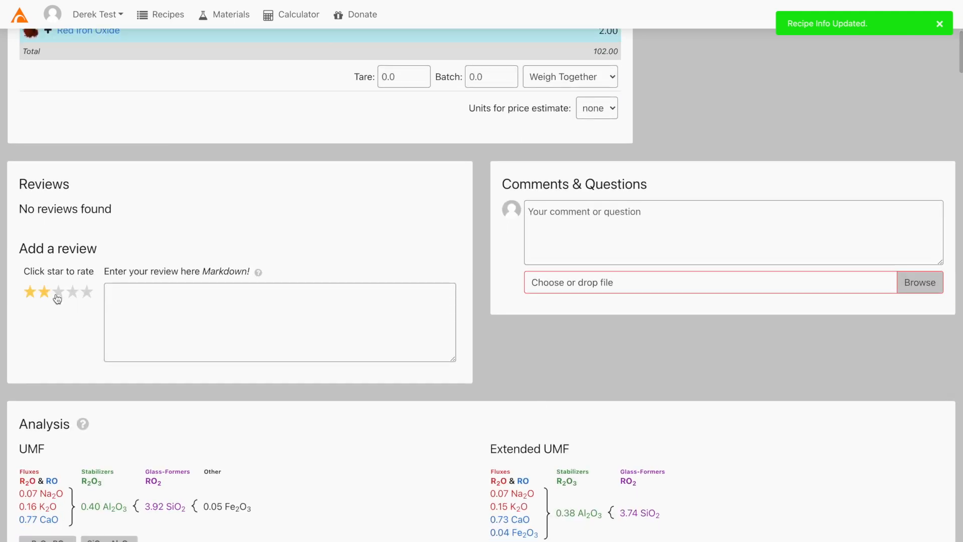
Post a four-star review reading 'test review' on the recipe.
left_click(72, 292)
left_click(176, 312)
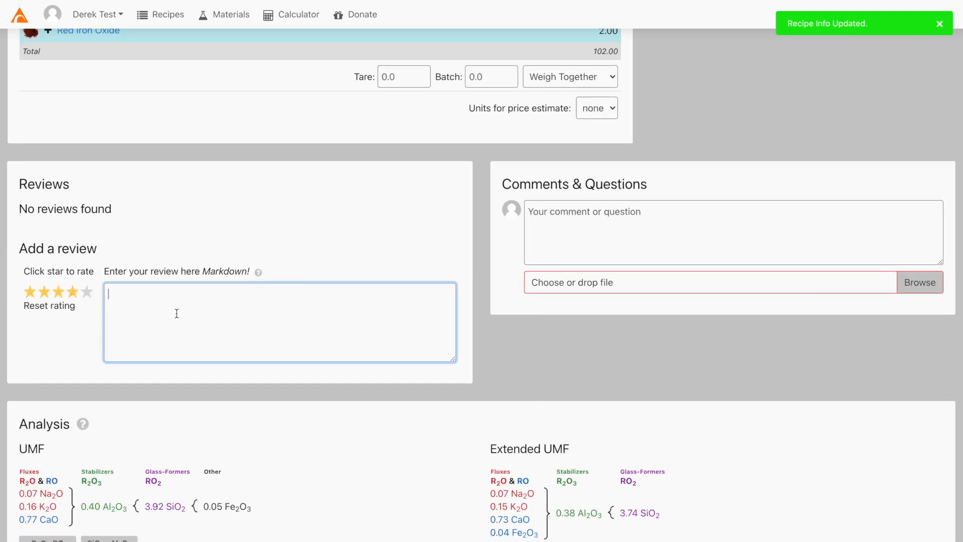
type("test review")
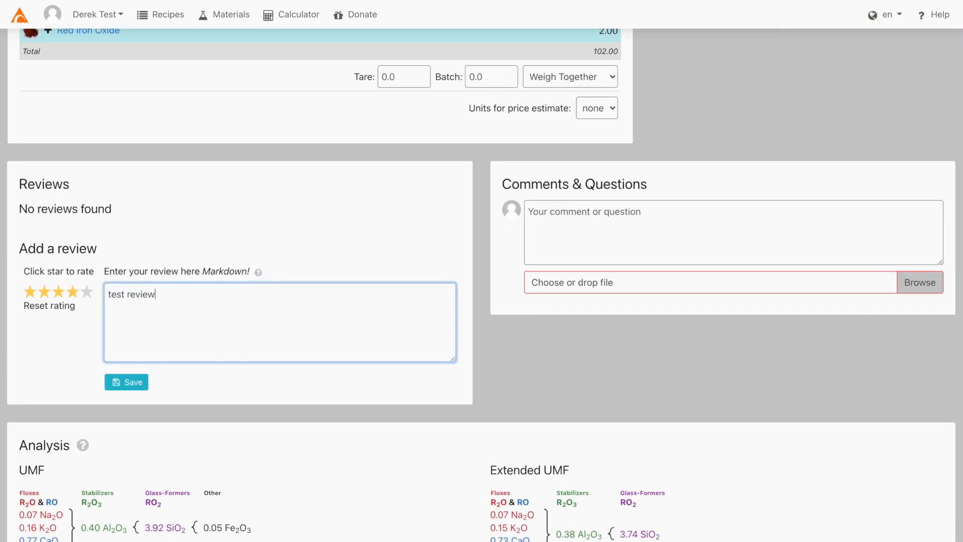
left_click(127, 382)
Post a test comment under Comments & Questions.
left_click(616, 223)
type("test comment")
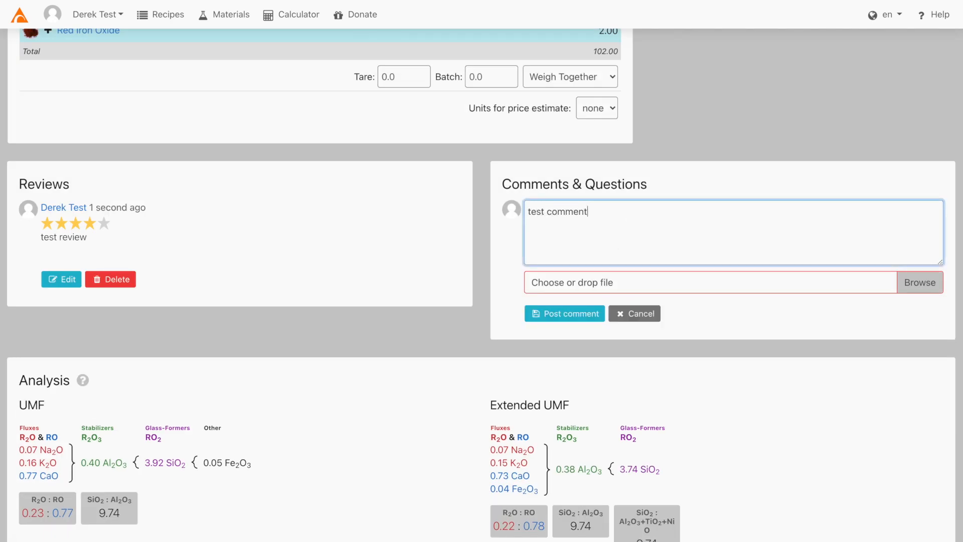
left_click(572, 314)
scroll(571, 314, "down", 8)
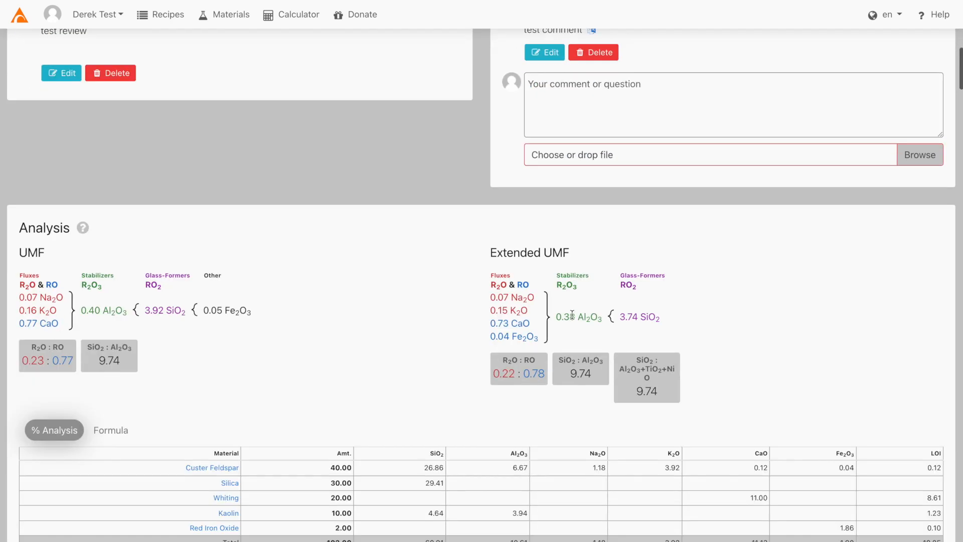
scroll(572, 314, "down", 13)
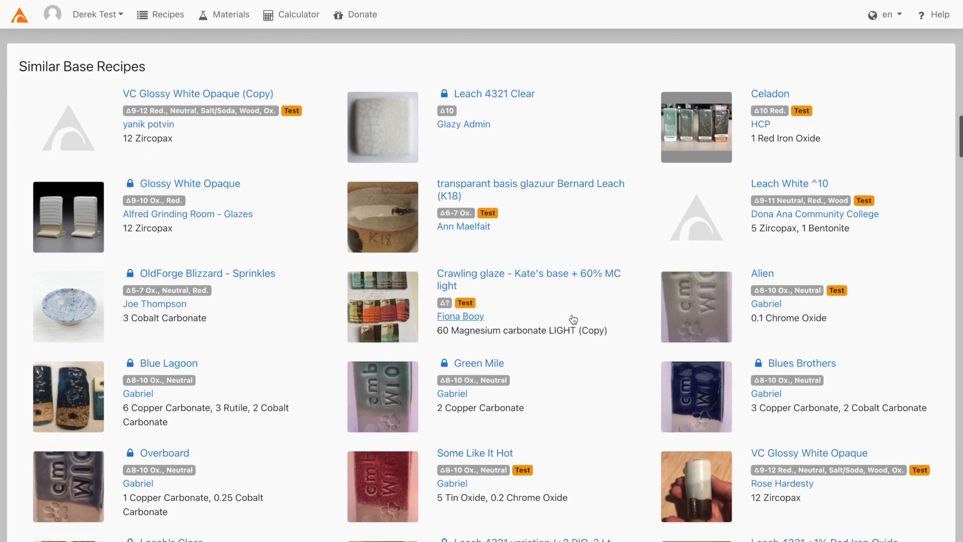
scroll(622, 300, "down", 2)
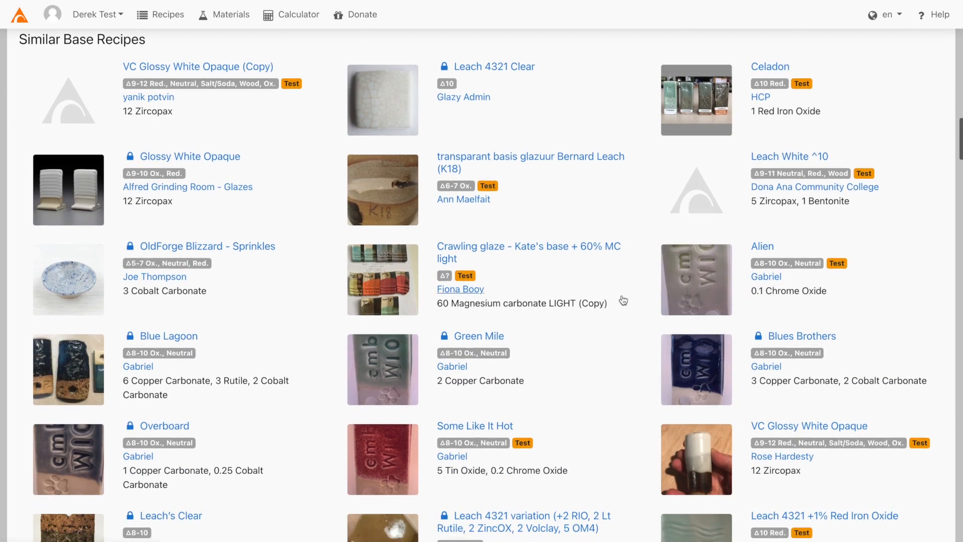
scroll(623, 300, "down", 7)
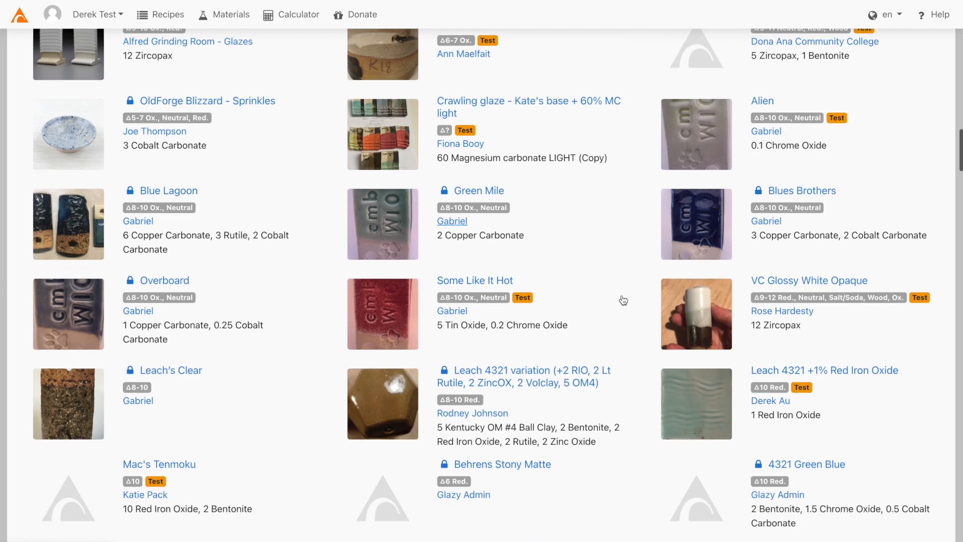
scroll(623, 300, "down", 20)
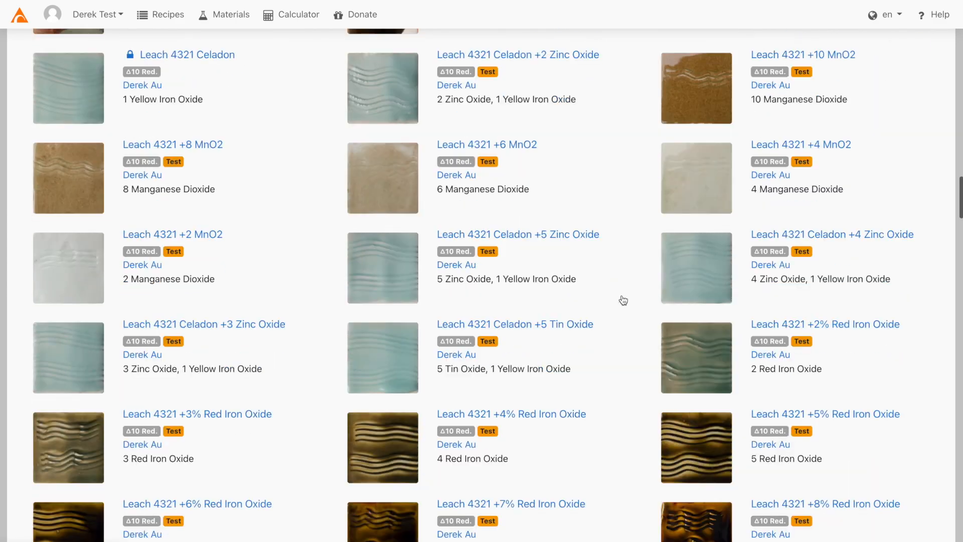
scroll(621, 299, "down", 12)
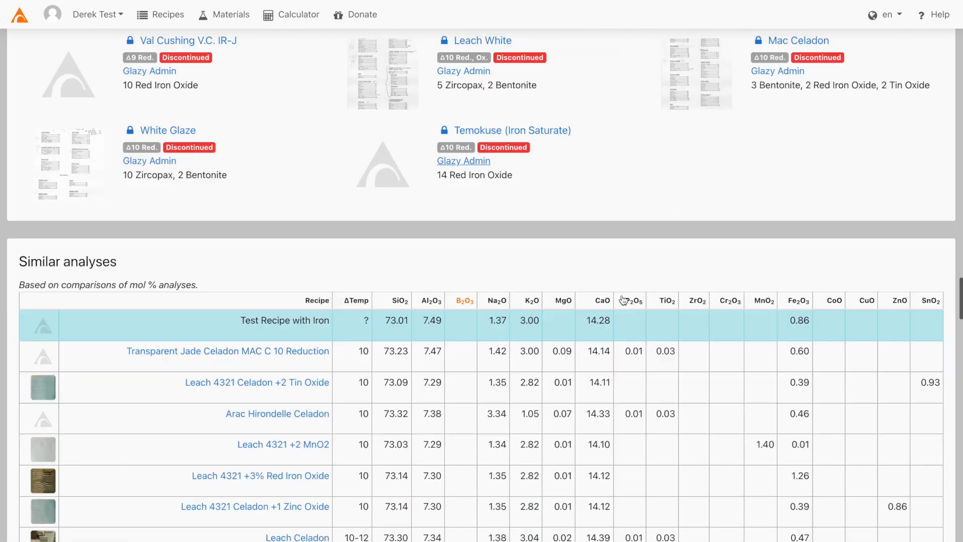
scroll(622, 301, "up", 1)
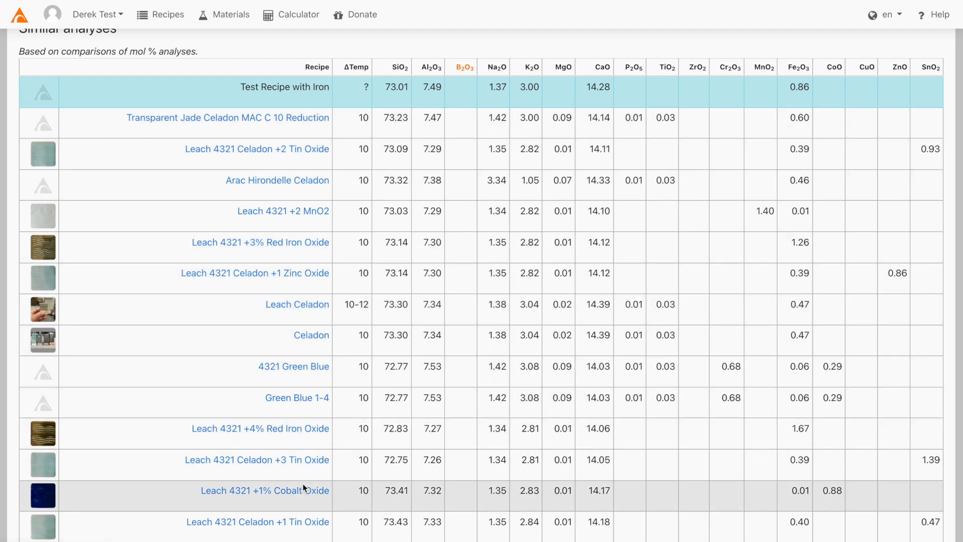
scroll(303, 484, "up", 1)
scroll(303, 485, "down", 2)
scroll(303, 483, "down", 20)
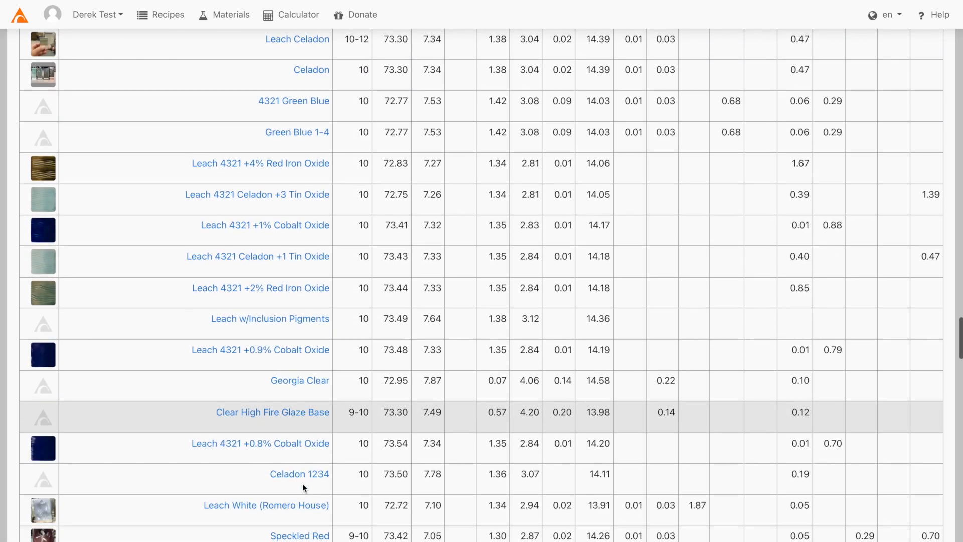
scroll(302, 487, "down", 20)
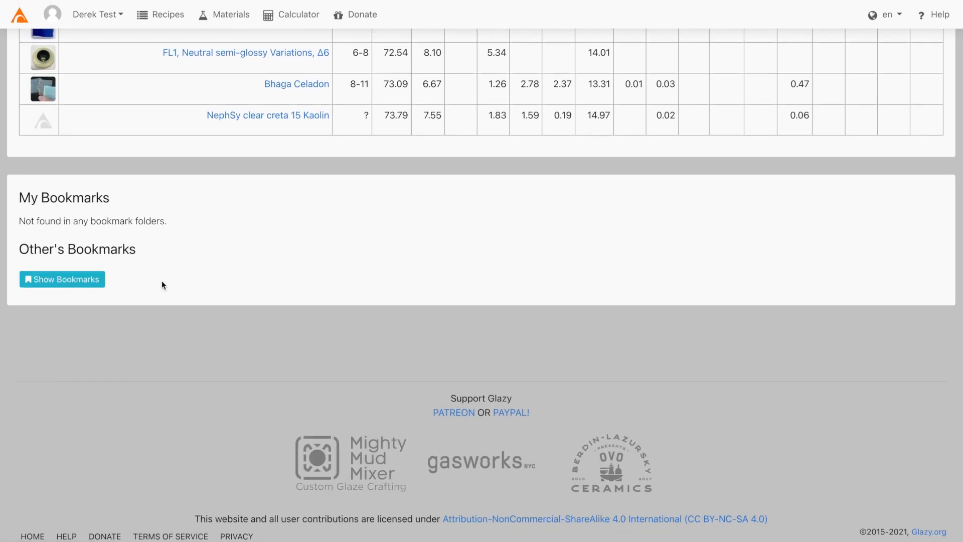
scroll(179, 266, "up", 20)
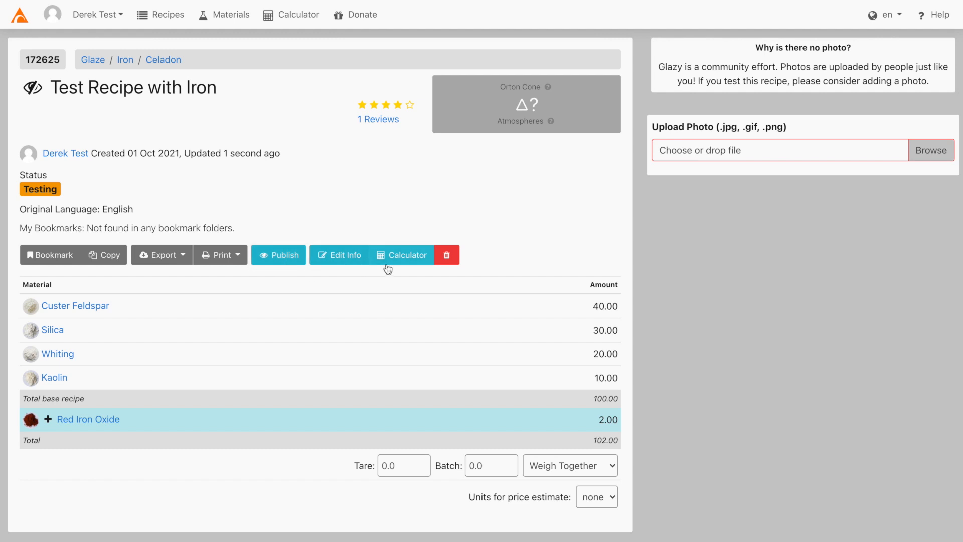
Bookmark Test Recipe with Iron into a newly created 'test bookmarks' folder.
left_click(68, 257)
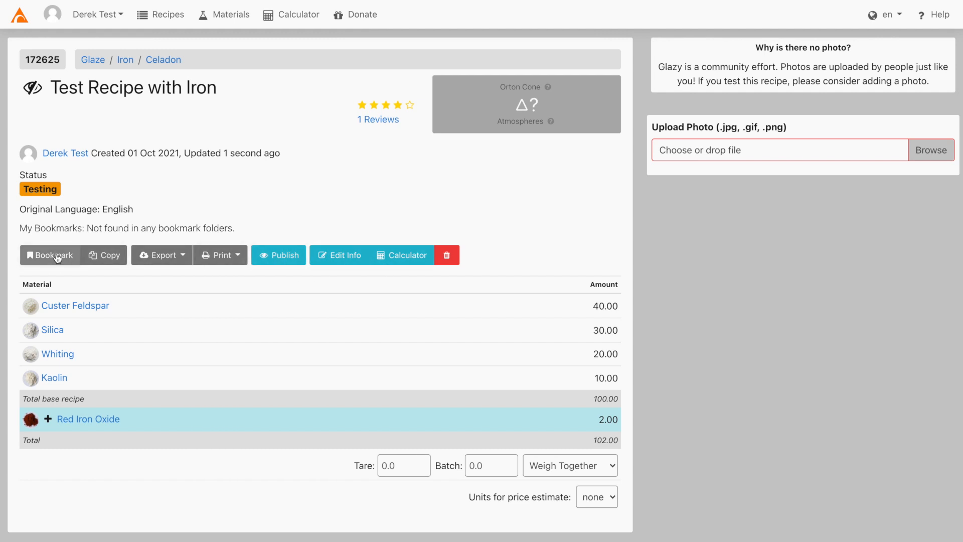
left_click(436, 100)
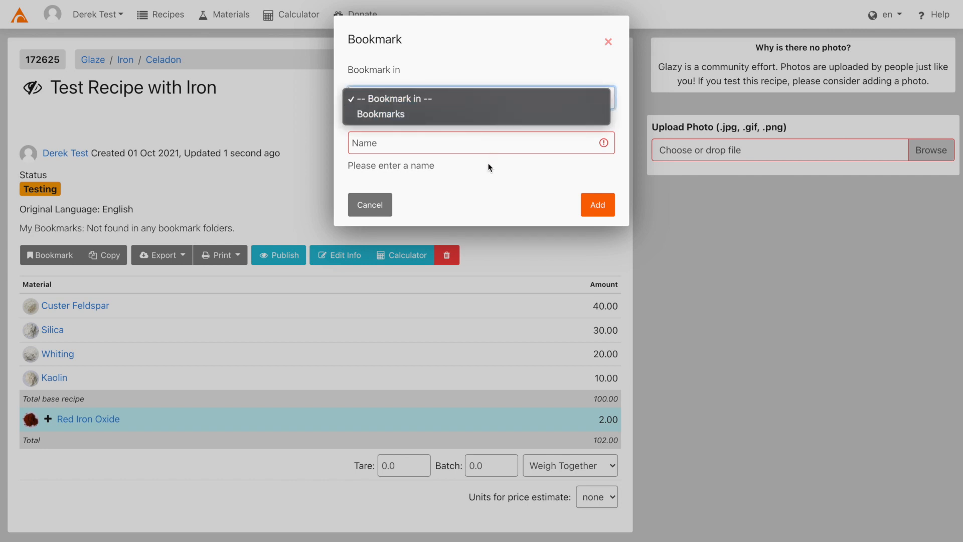
left_click(480, 190)
left_click(464, 143)
type("test")
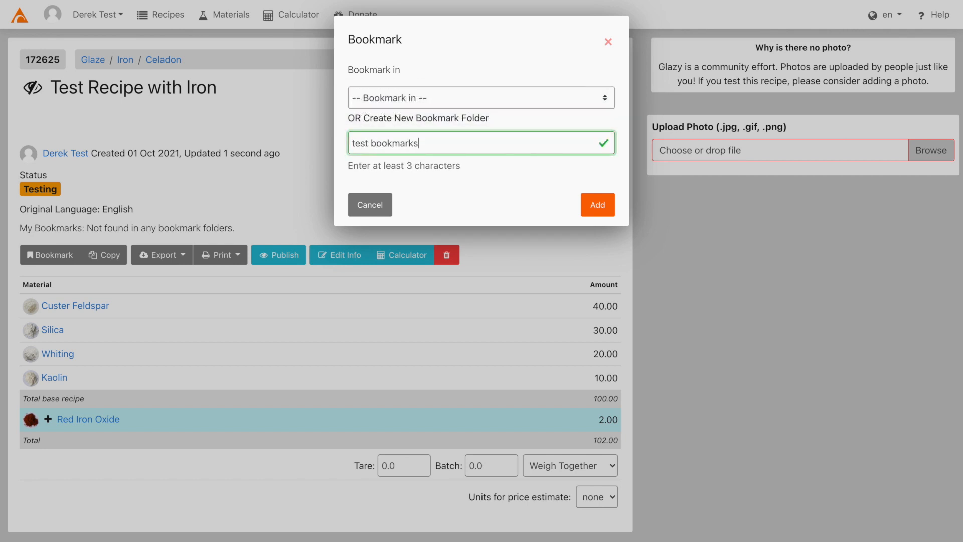
type(" bookmarks")
left_click(595, 202)
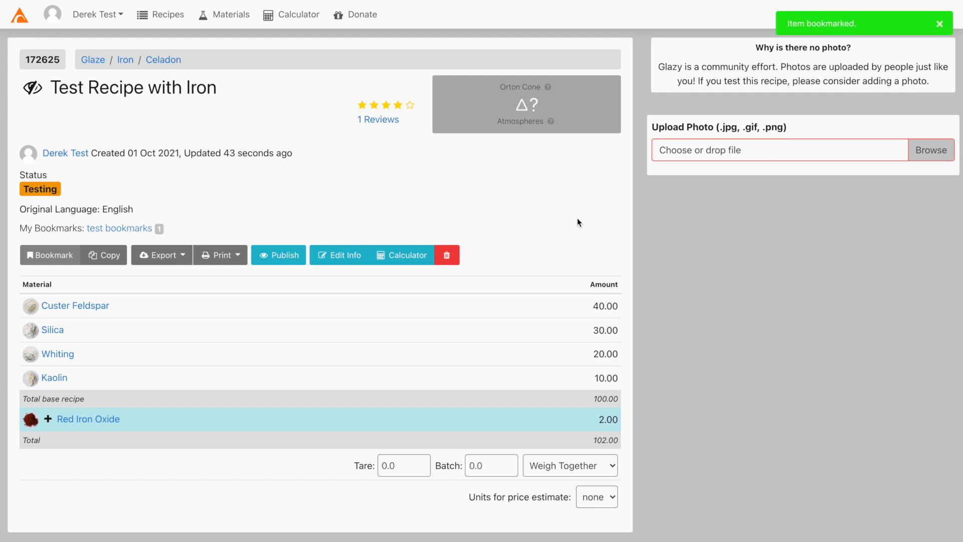
Check the 'test bookmarks' folder, return to the recipe, and view its export and print label options.
left_click(118, 229)
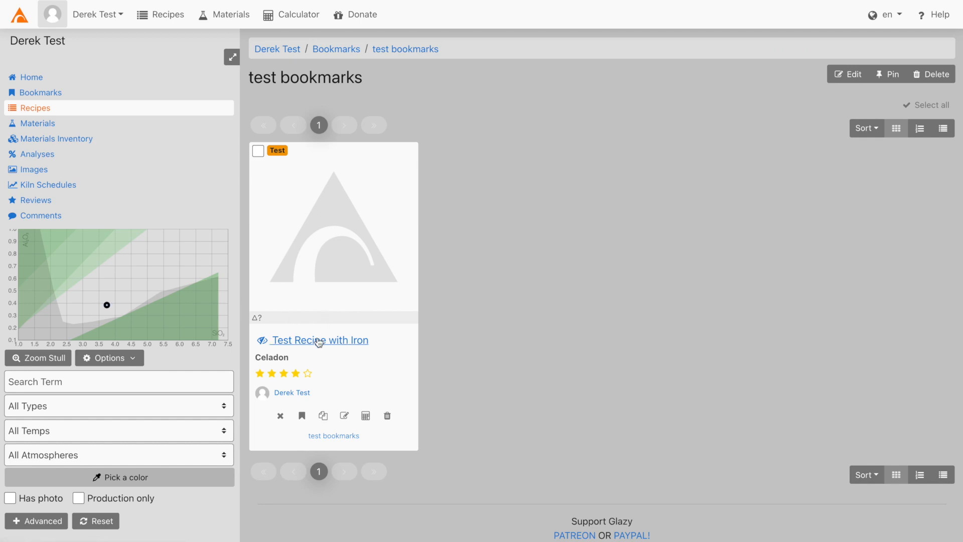
left_click(318, 341)
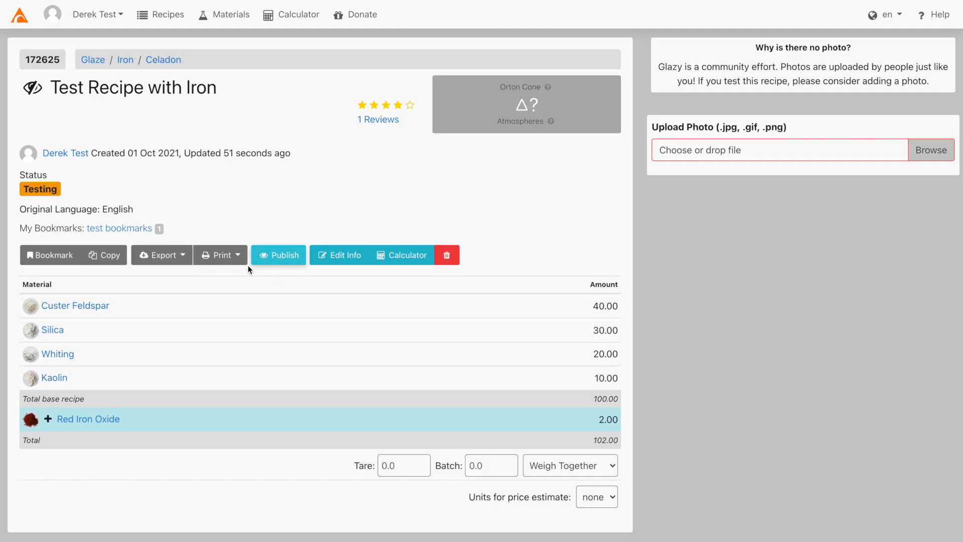
left_click(184, 257)
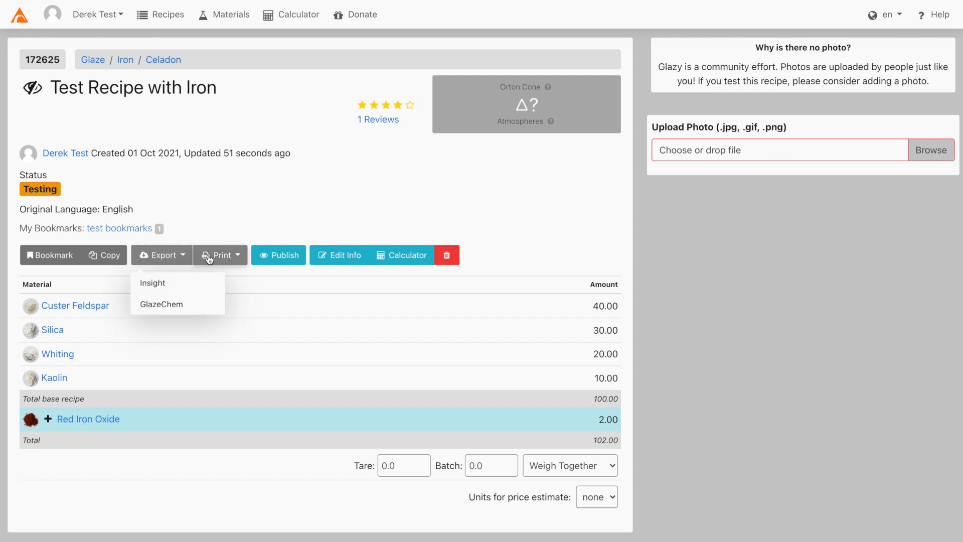
left_click(239, 257)
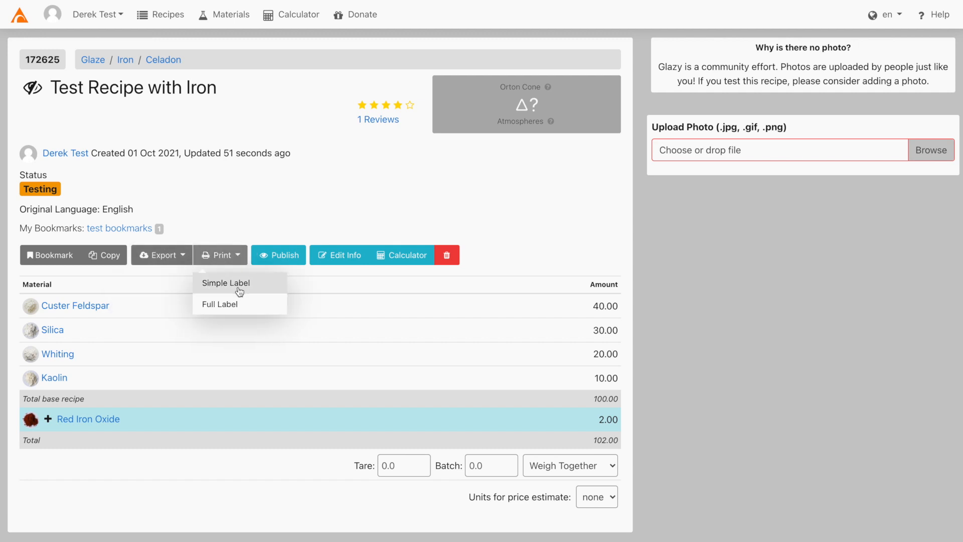
Preview the Simple Label print, then show the Full Label with UMF and % analysis.
left_click(238, 286)
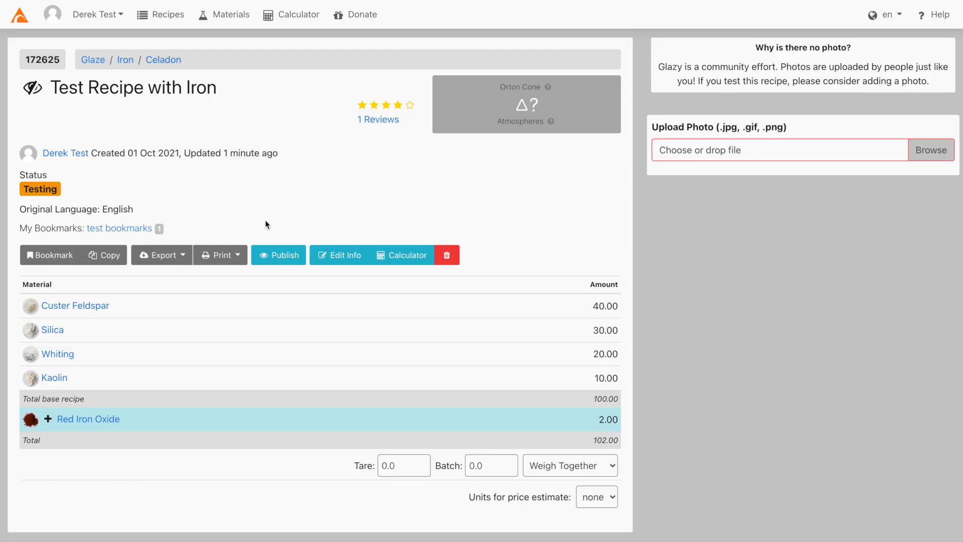
left_click(223, 255)
left_click(243, 304)
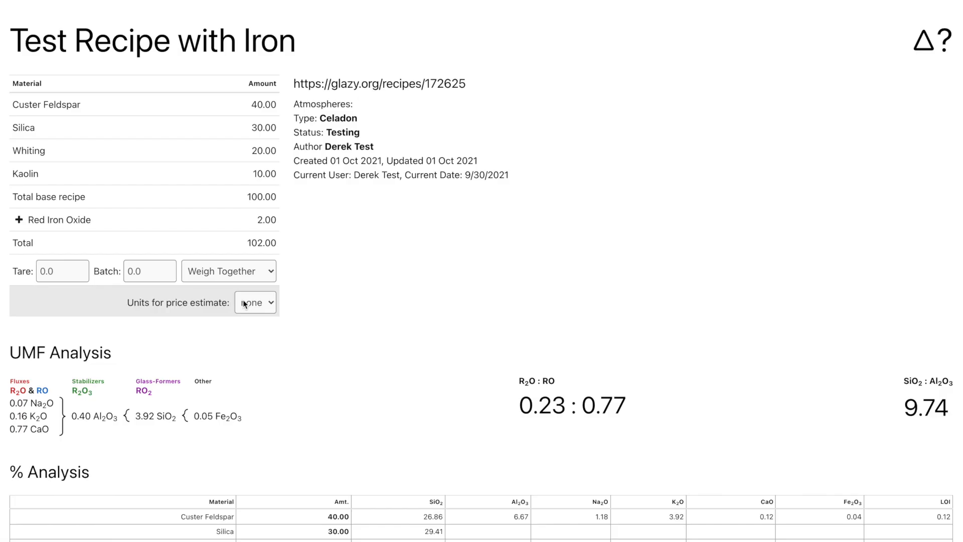
scroll(158, 299, "down", 2)
scroll(158, 299, "up", 3)
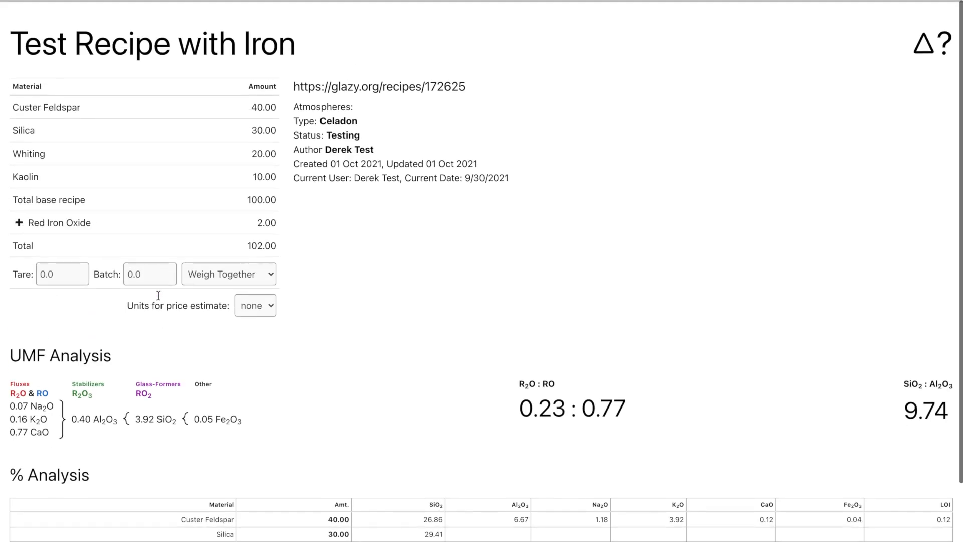
Load Test Recipe with Iron into the calculator with editable materials and create a copy.
left_click(12, 1)
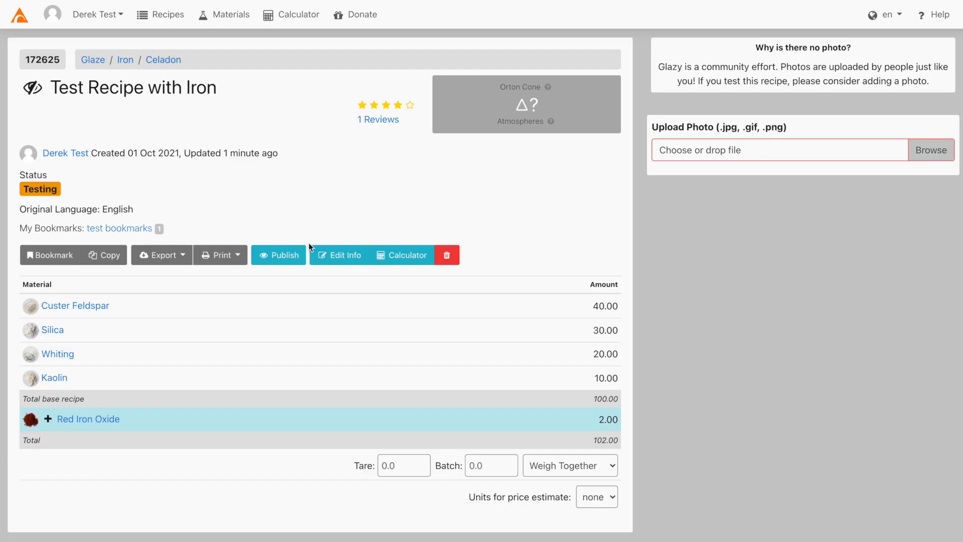
left_click(405, 255)
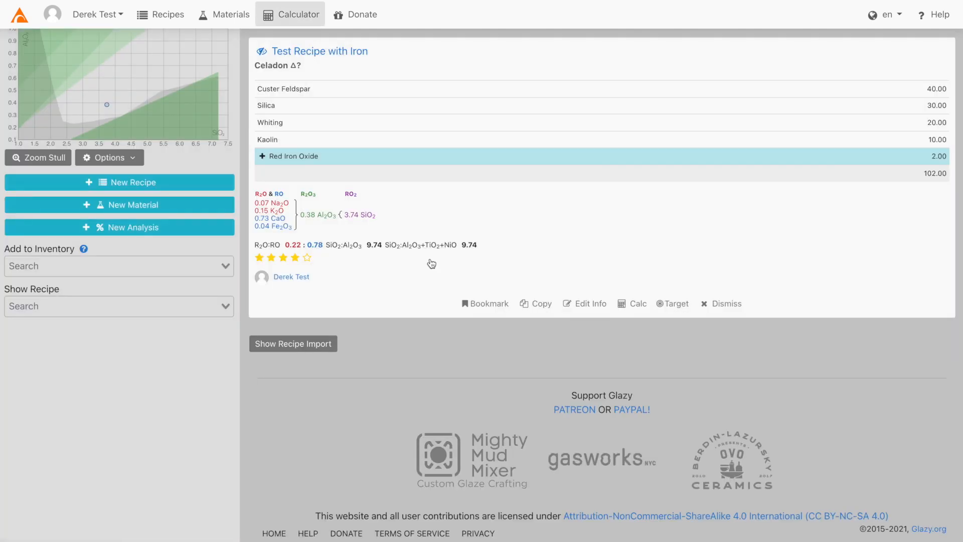
left_click(633, 304)
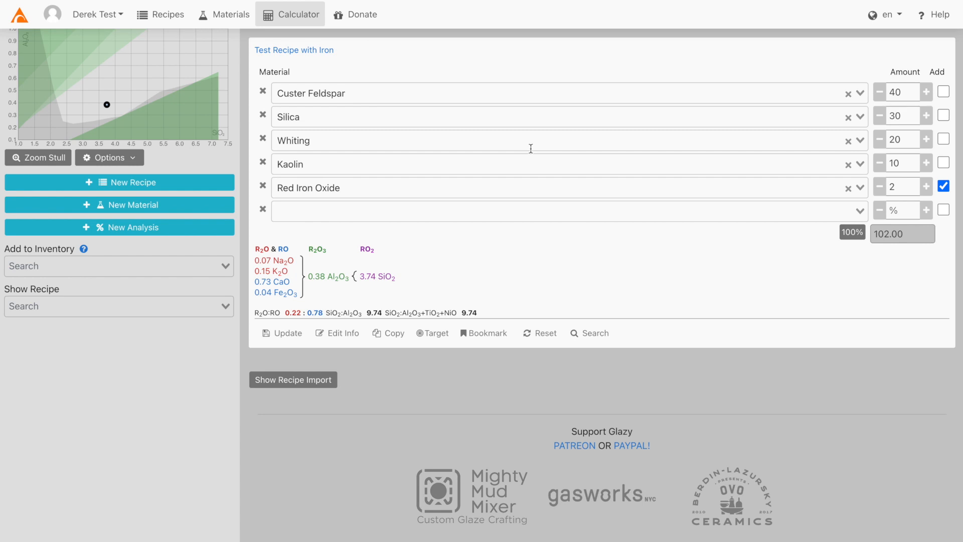
left_click(384, 339)
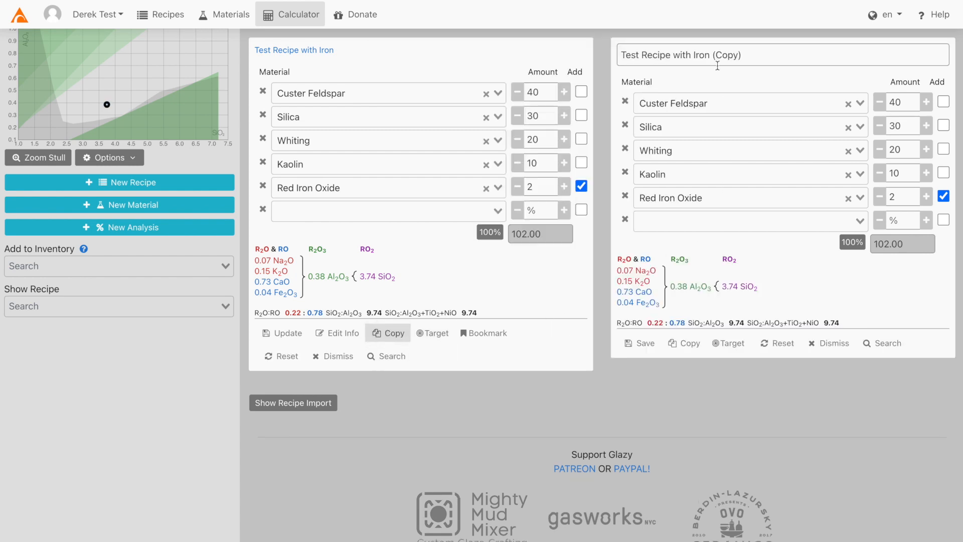
Rename the copy to 'Test Recipe with Cobalt', swap Red Iron Oxide for Cobalt Oxide 1, and save.
left_click_drag(710, 56, 750, 55)
key("BackSpace")
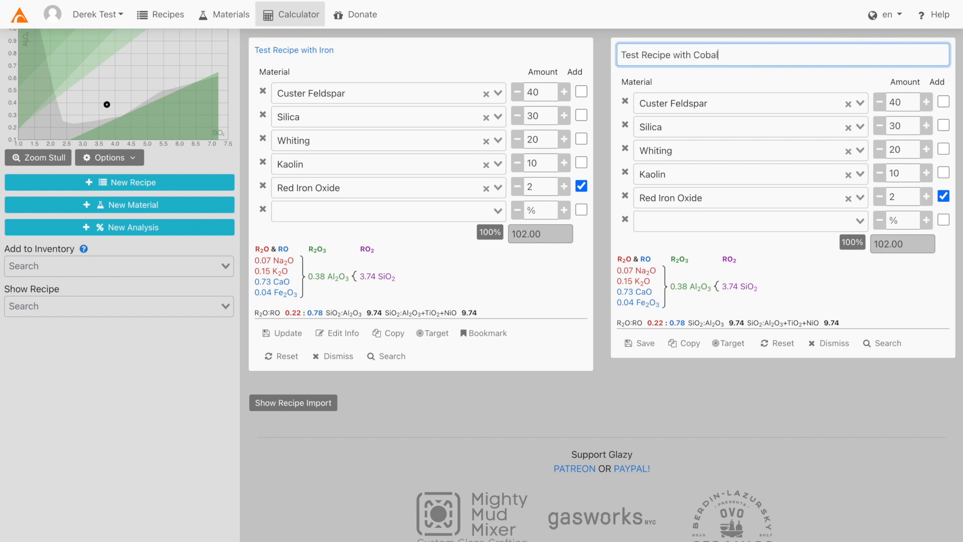
left_click(687, 198)
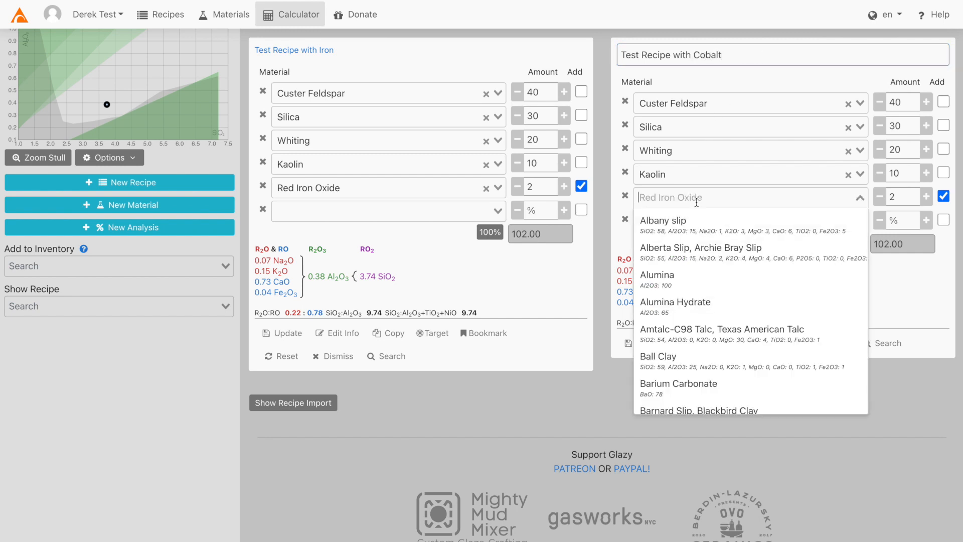
type("coba")
left_click(683, 249)
type("1")
left_click(803, 307)
left_click(645, 343)
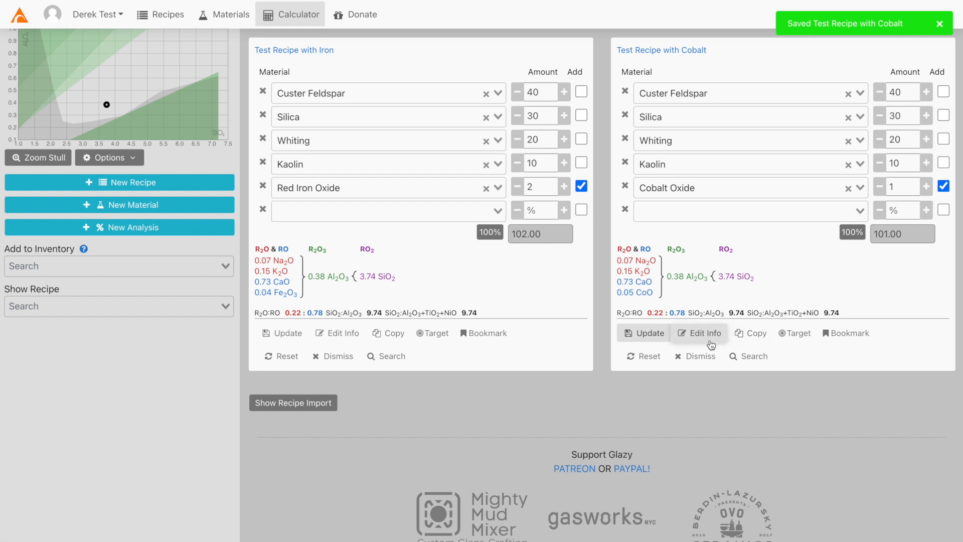
Bookmark the cobalt recipe into the 'test bookmarks' folder.
left_click(835, 341)
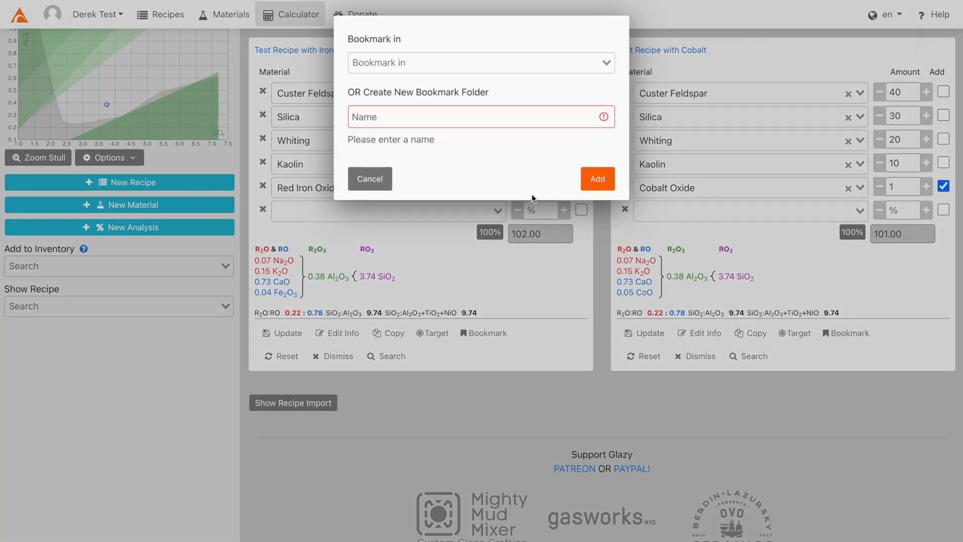
left_click(477, 75)
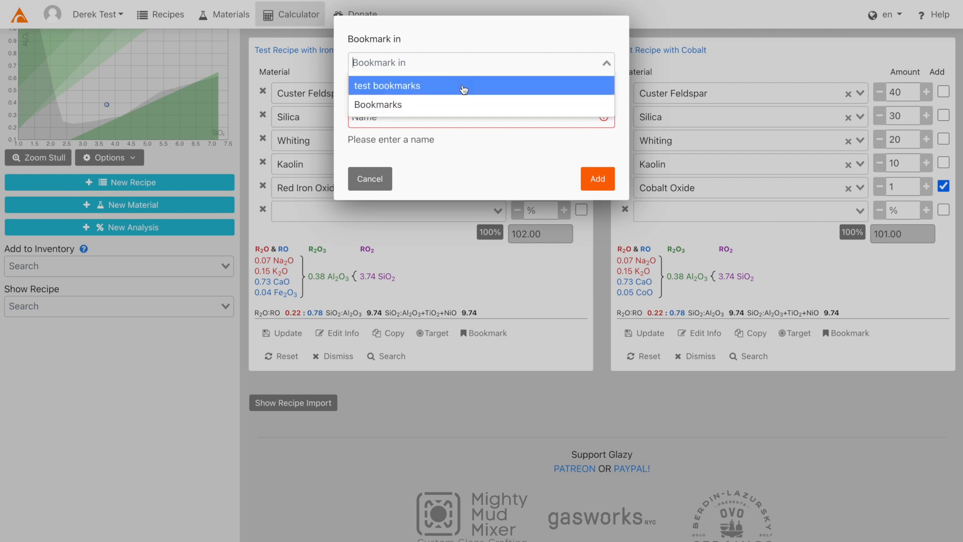
left_click(472, 86)
left_click(597, 181)
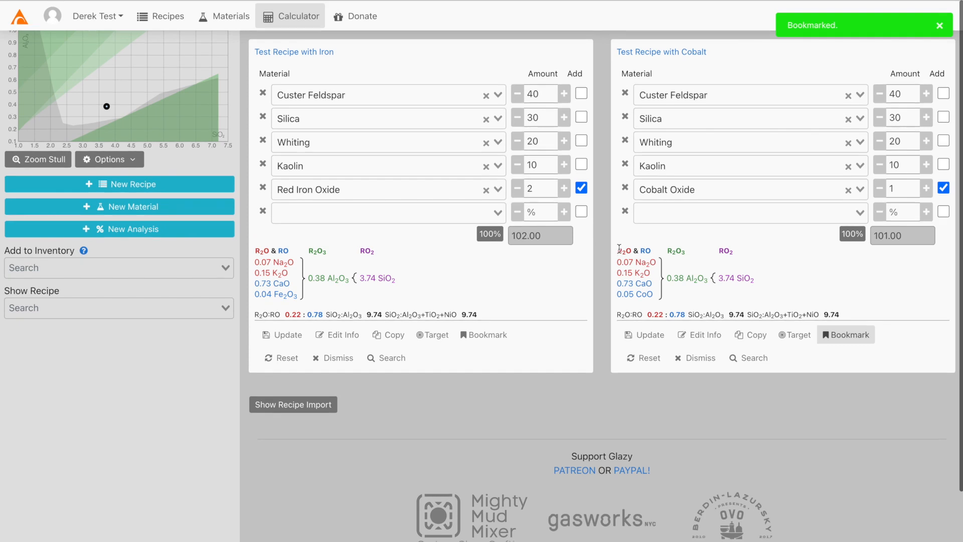
View the 'test bookmarks' folder from My Bookmarks, showing both test recipes.
left_click(95, 18)
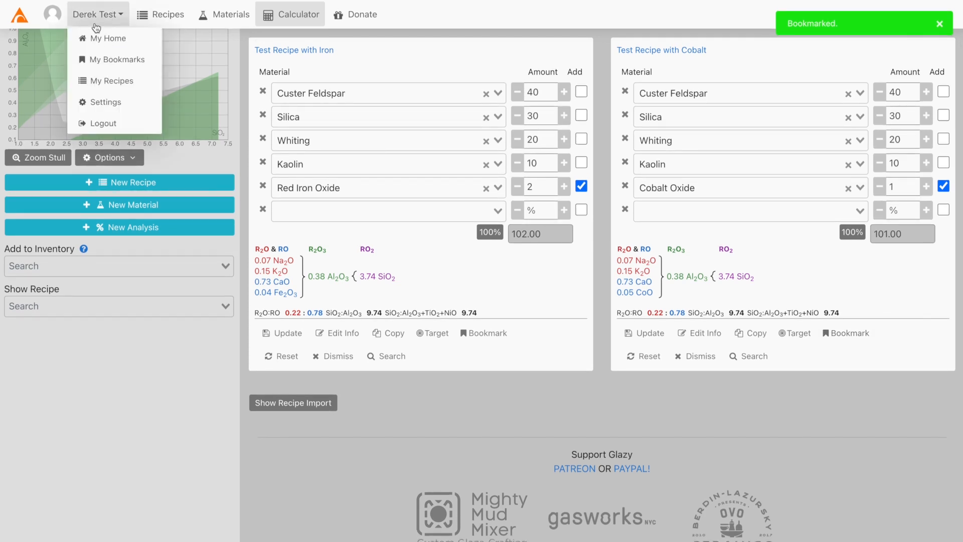
left_click(96, 59)
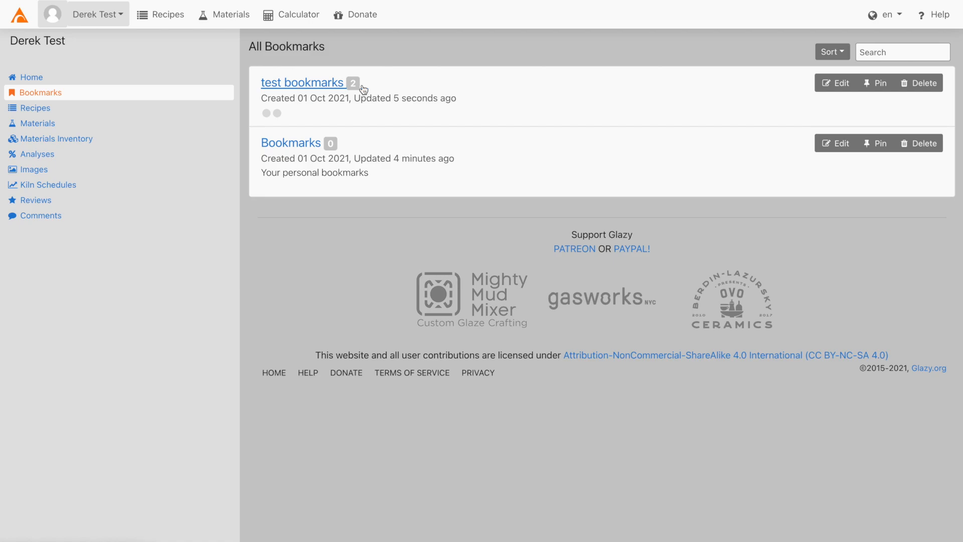
left_click(327, 86)
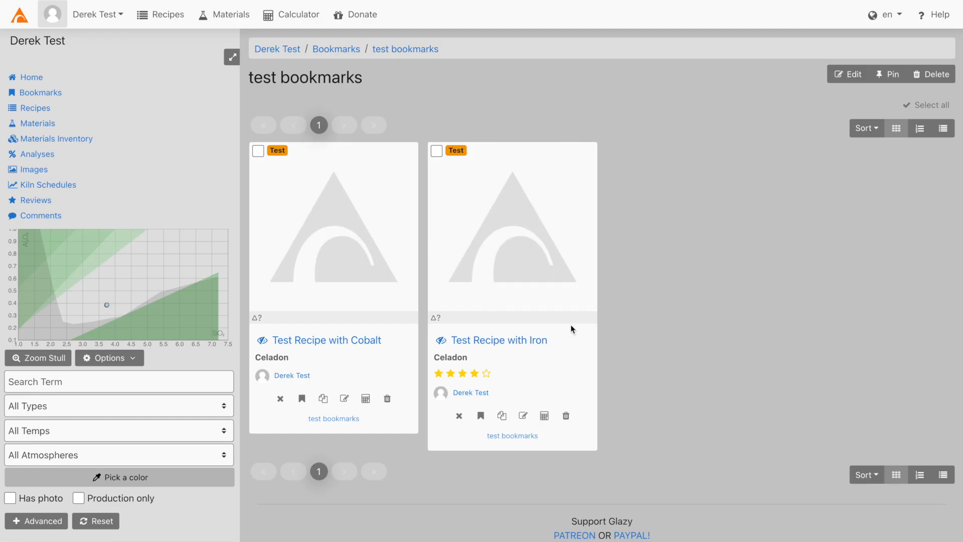
scroll(508, 402, "down", 1)
scroll(508, 402, "up", 1)
Scroll the home All posts feed and open the Tomato Red Base - Minspar recipe from its post.
left_click(20, 16)
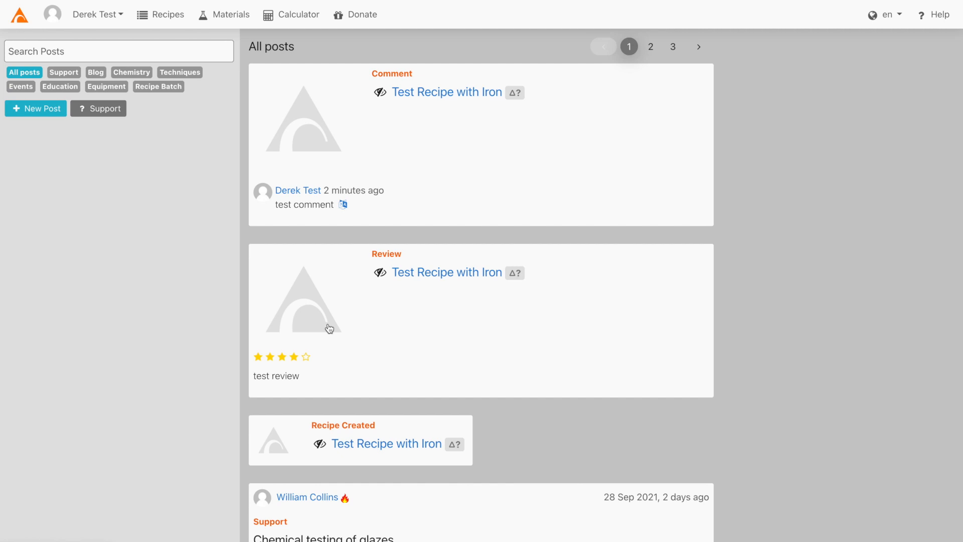
scroll(329, 329, "down", 20)
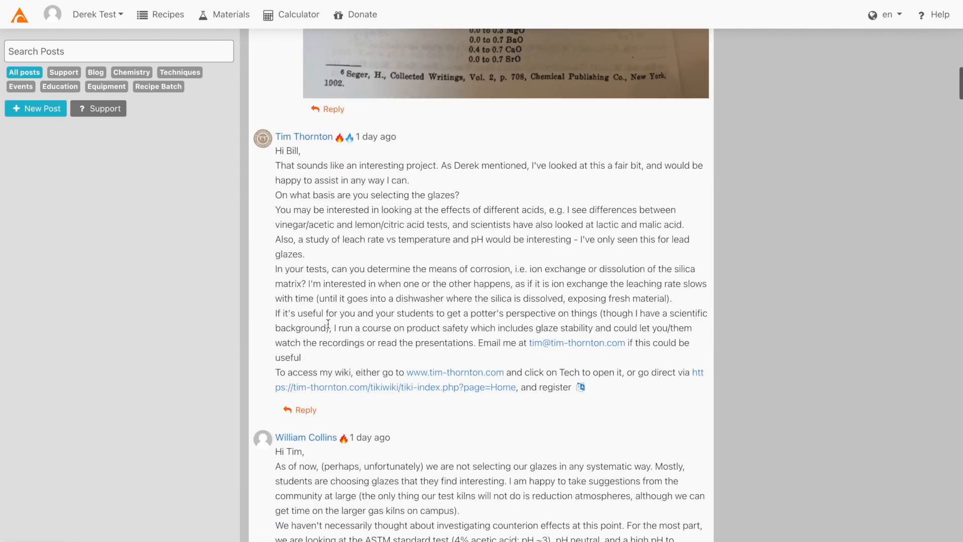
scroll(329, 324, "down", 10)
left_click(334, 260)
scroll(377, 290, "down", 15)
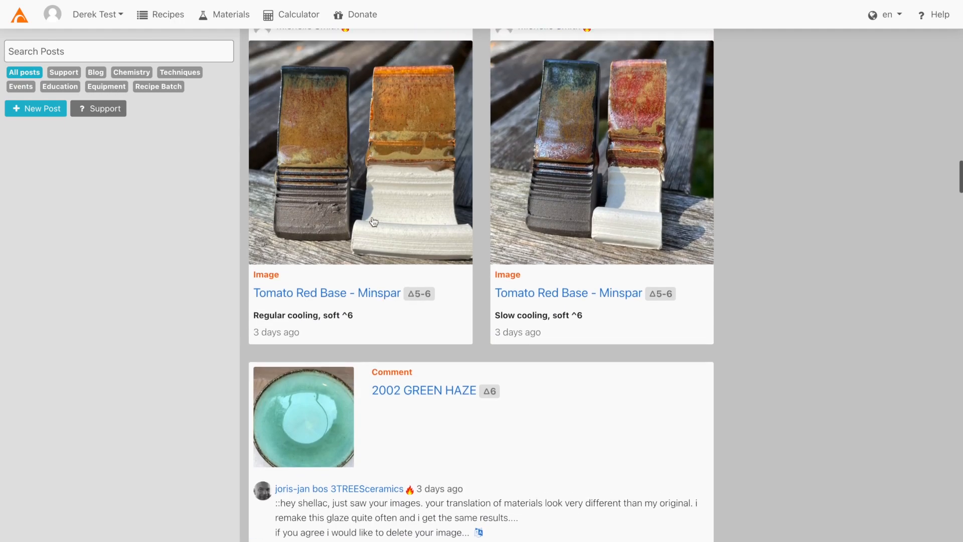
left_click(373, 221)
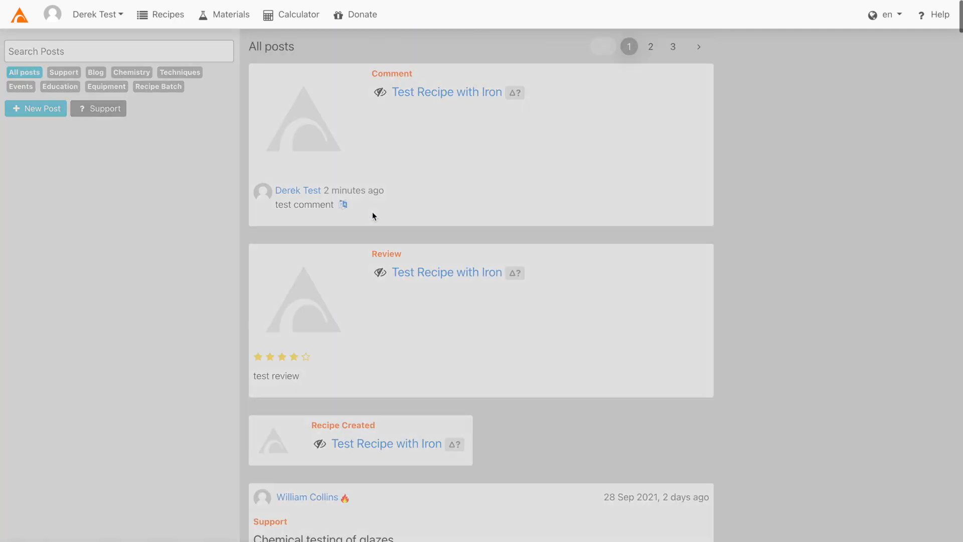
scroll(540, 382, "down", 5)
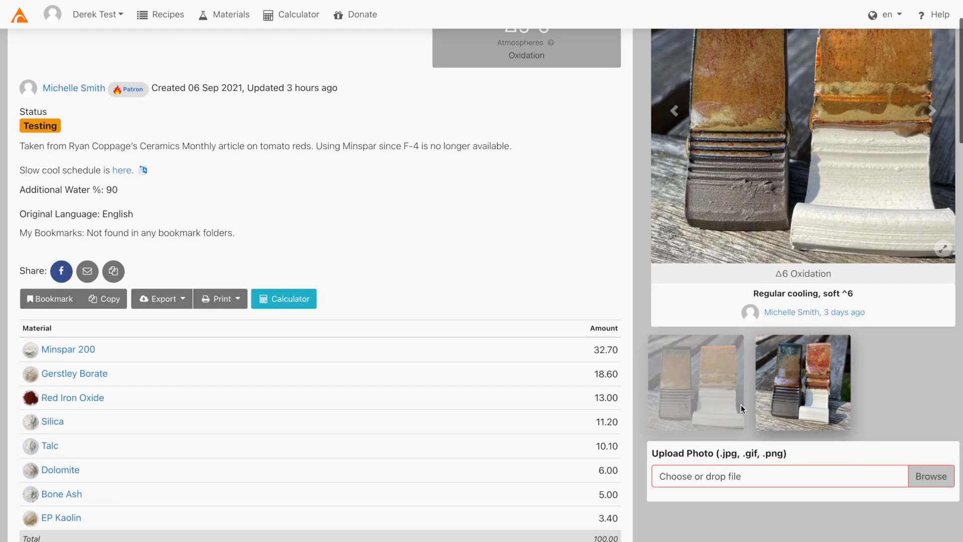
scroll(742, 405, "up", 2)
left_click(727, 411)
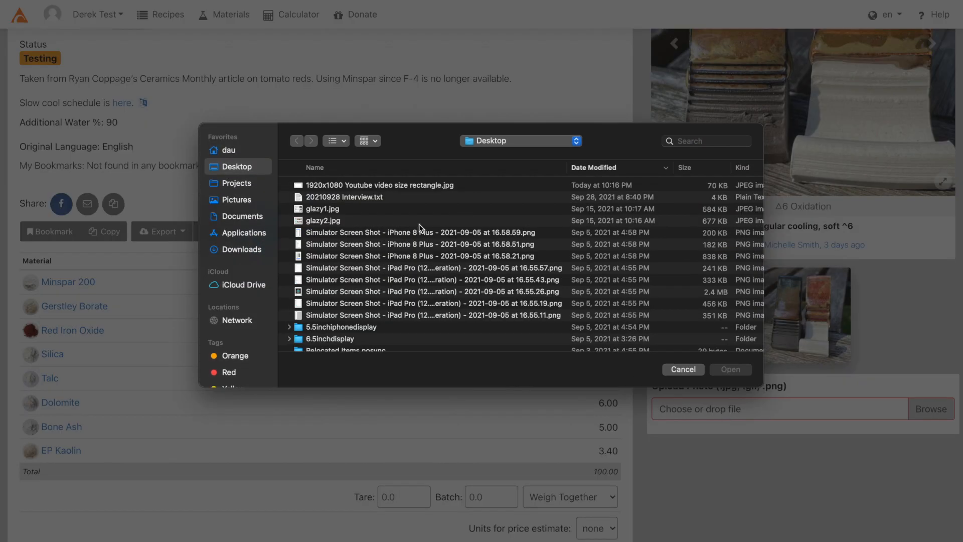
left_click(693, 375)
scroll(811, 317, "up", 5)
scroll(811, 321, "down", 15)
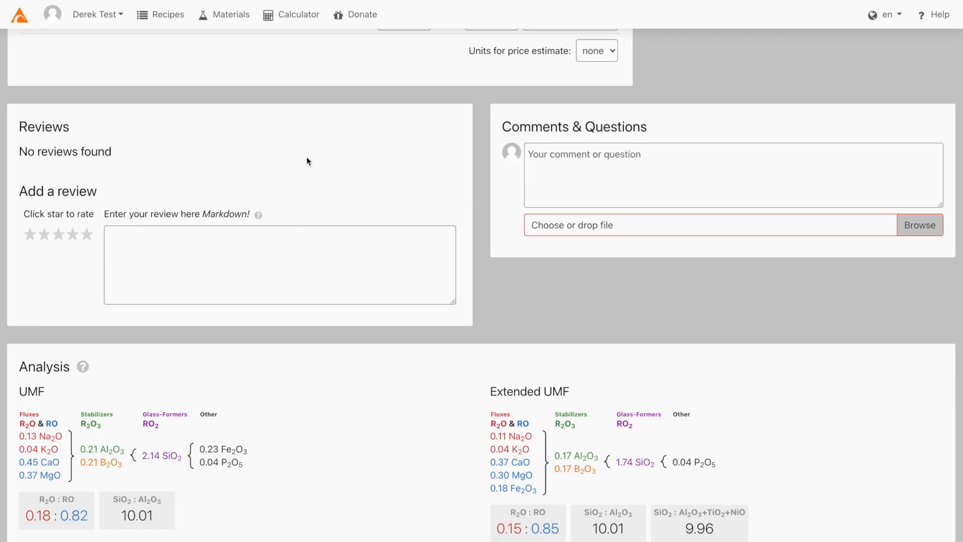
scroll(638, 256, "down", 10)
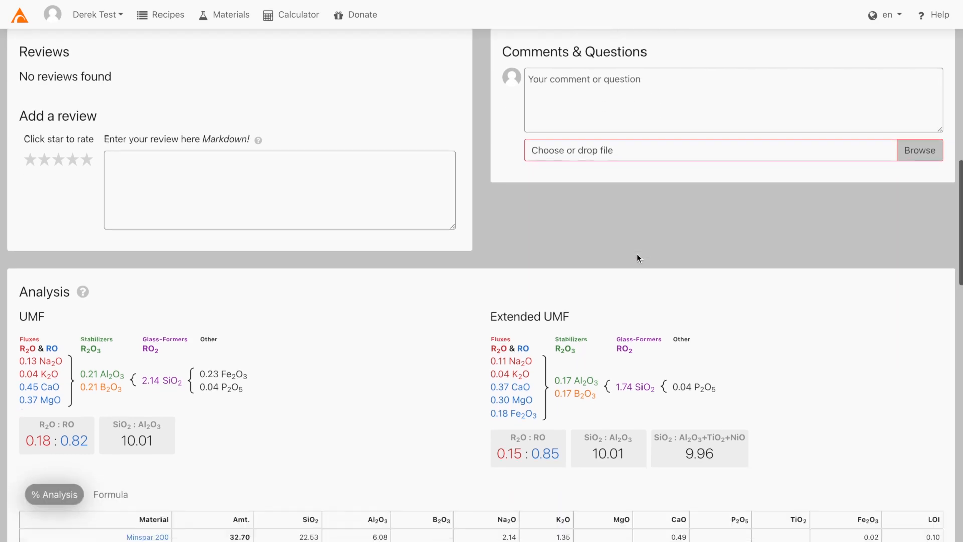
scroll(637, 254, "down", 15)
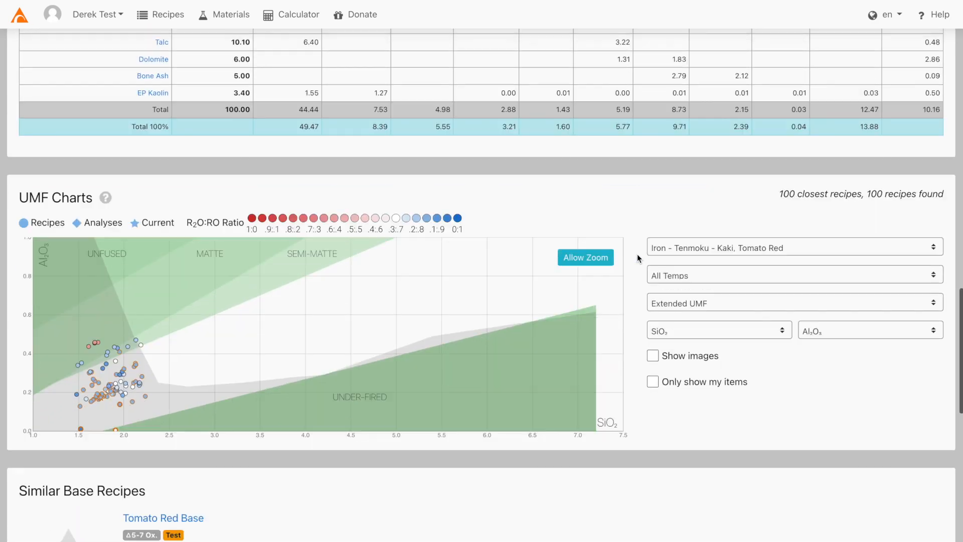
scroll(637, 254, "up", 3)
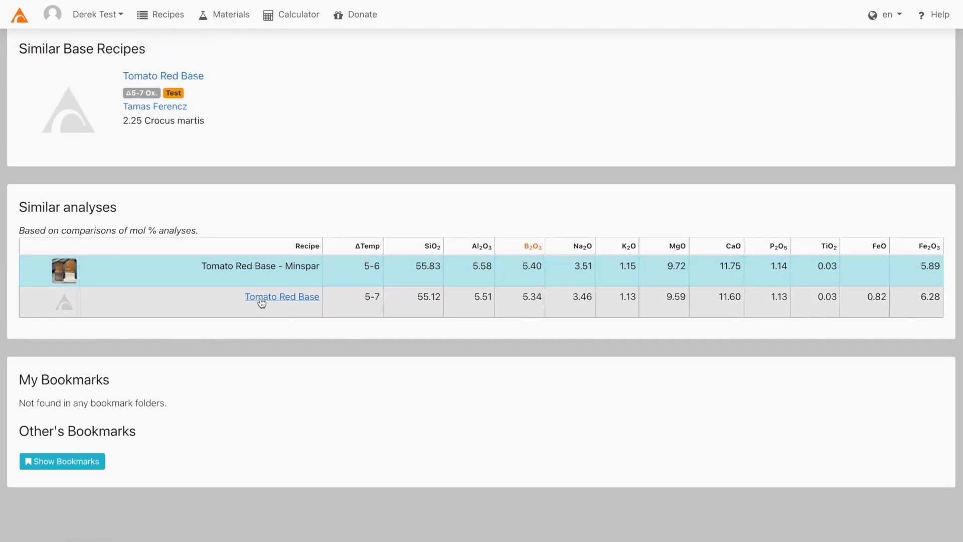
scroll(413, 220, "up", 20)
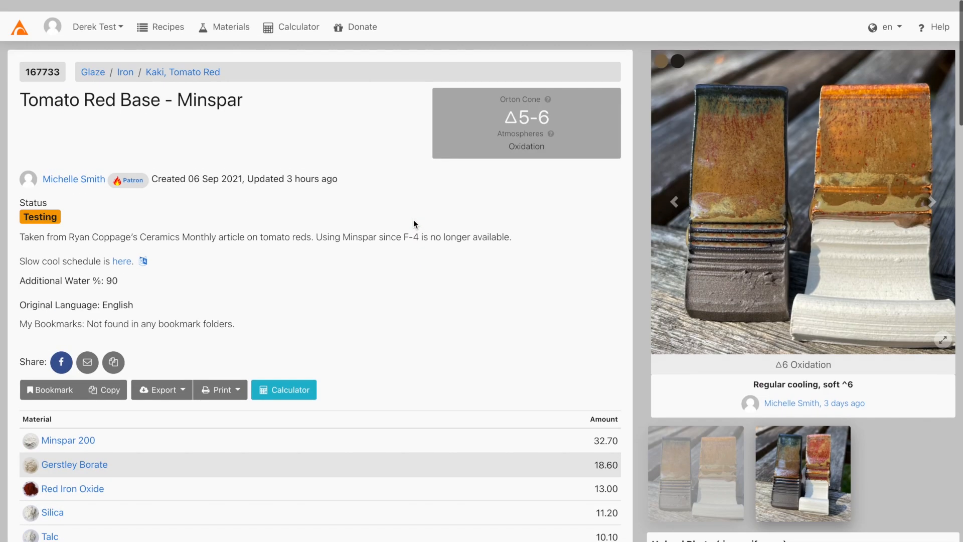
Draft a support post titled 'i need help!!!!' with filler details, then cancel it unsaved.
left_click(32, 25)
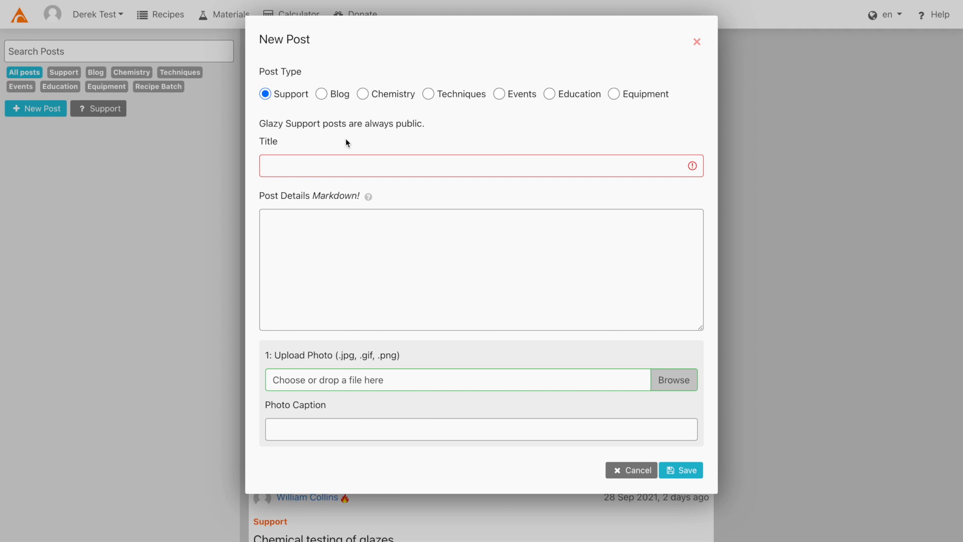
left_click(341, 164)
type("i need")
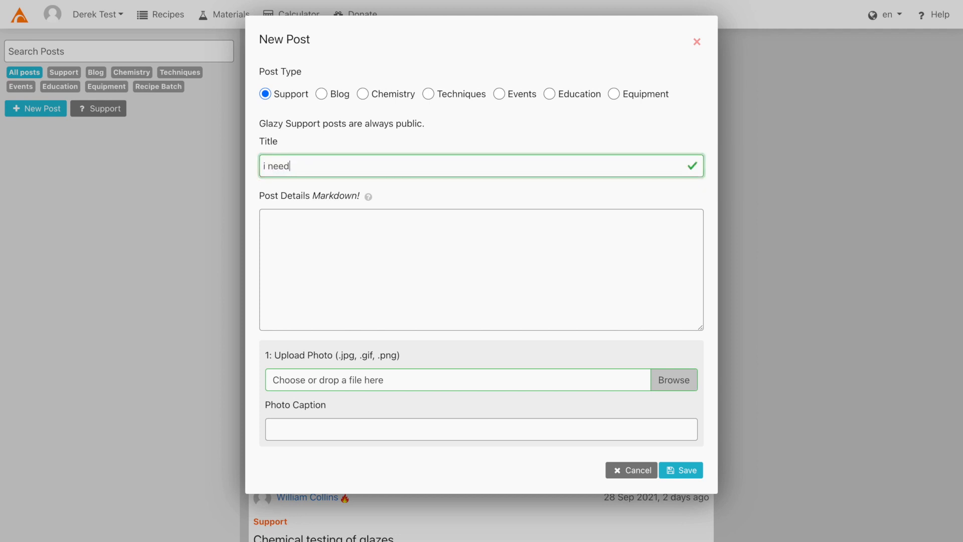
type(" help!!!!")
left_click(326, 264)
type("saldfkjas lfkajsfdla ksfjlaskfdj")
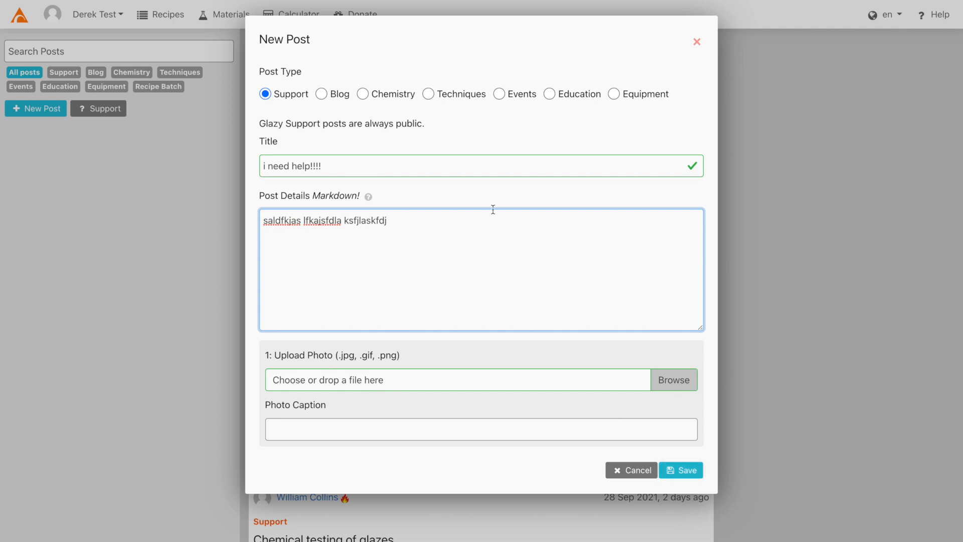
left_click(629, 471)
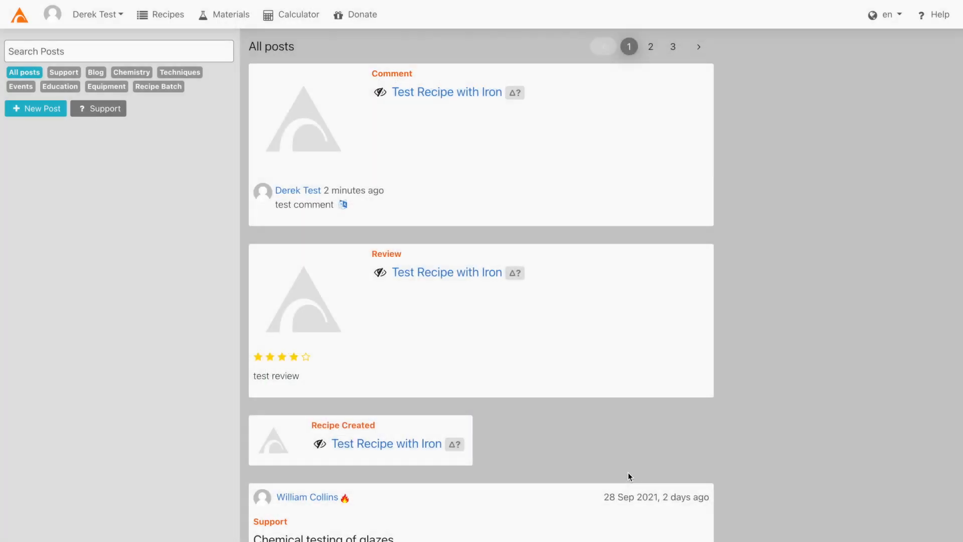
left_click(49, 110)
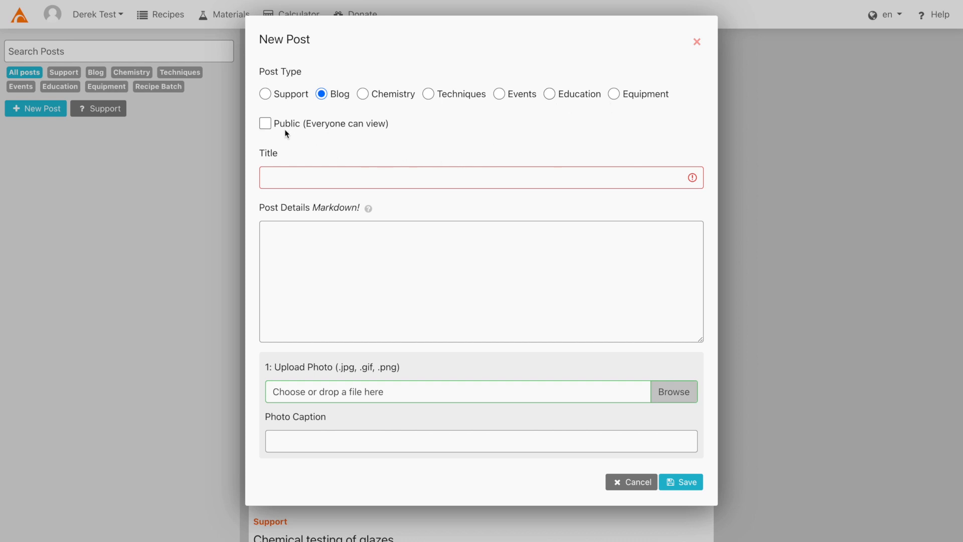
left_click(266, 126)
left_click(637, 484)
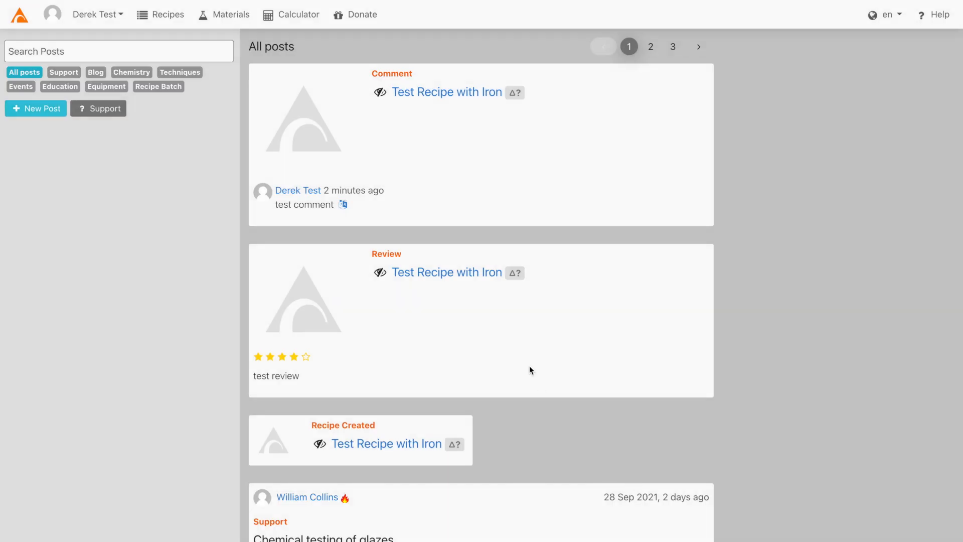